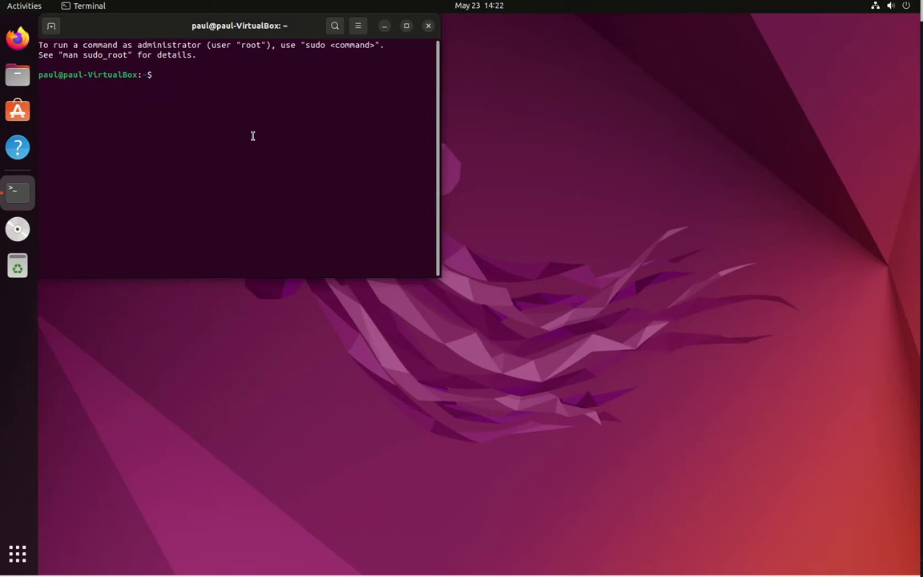
Step: Install git with sudo apt install git, entering the admin password and confirming with y
text(sudo apt install git)
key(Return)
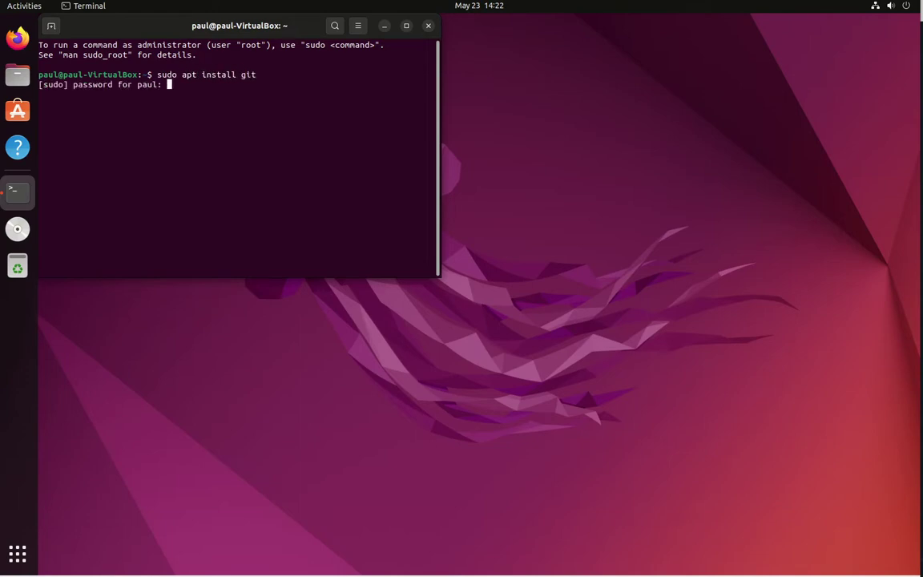
key(Return)
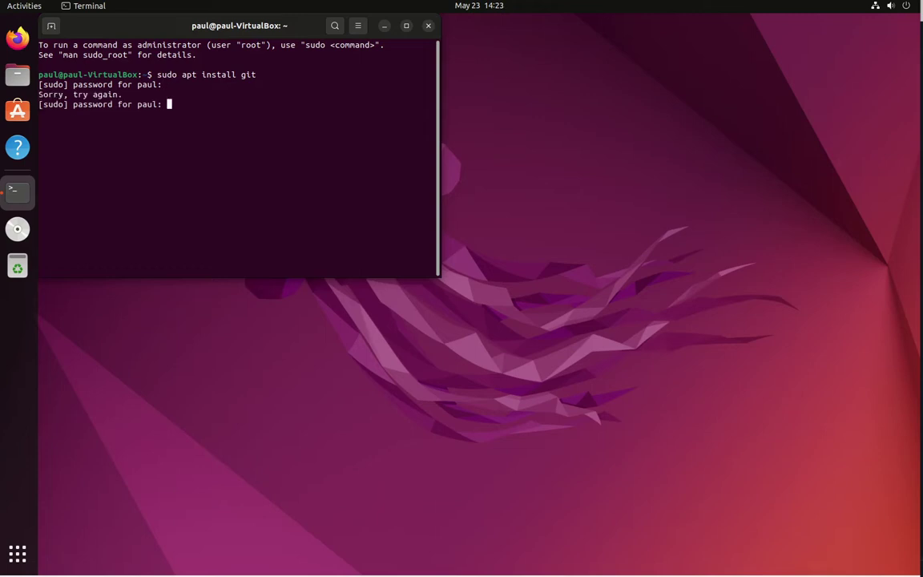
key(Return)
text(y)
key(Return)
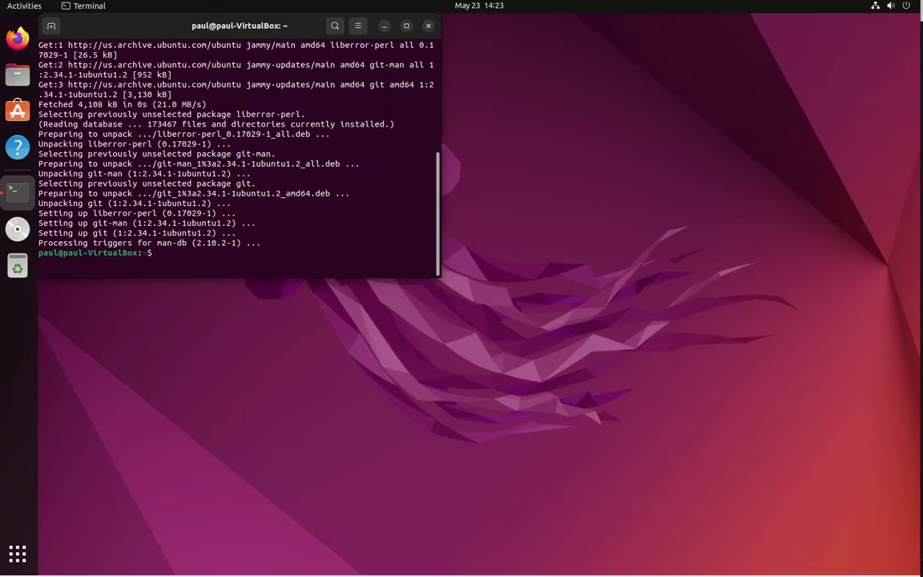
text(git clone https://www.)
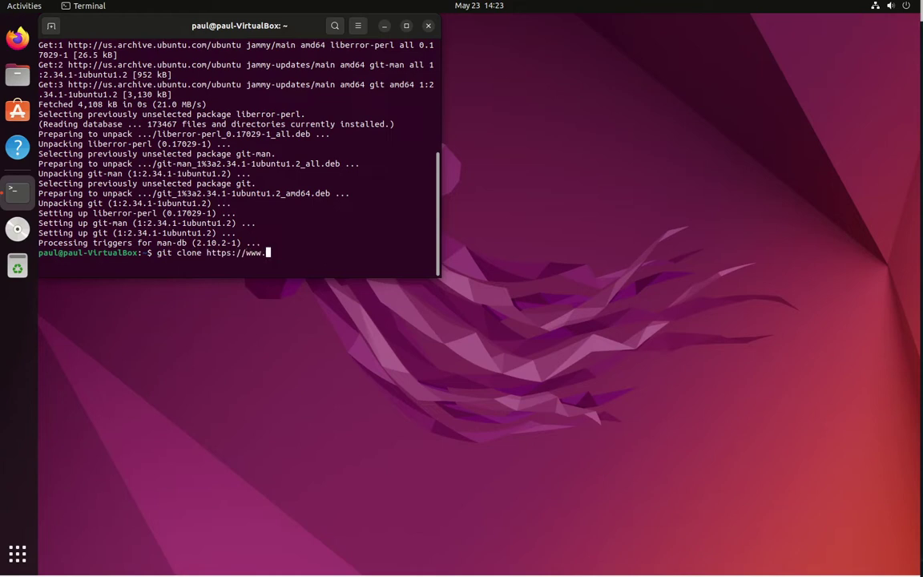
text(github.com/paukstel)
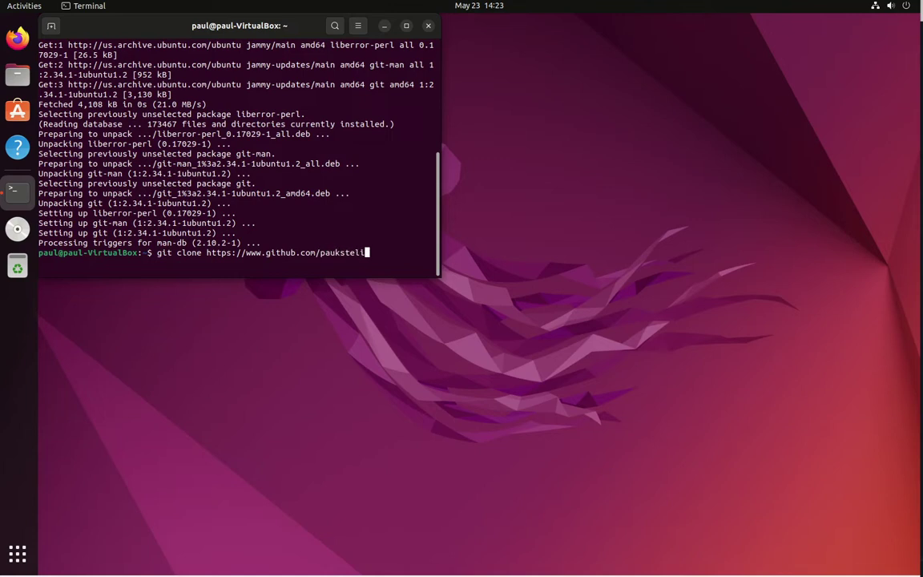
text(is/octoprint_depl)
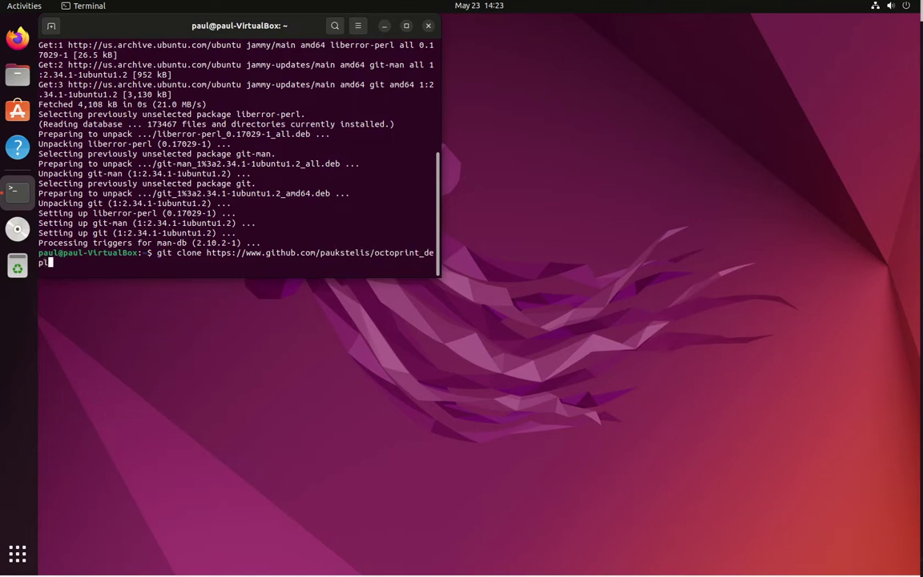
text(oy.git)
key(Return)
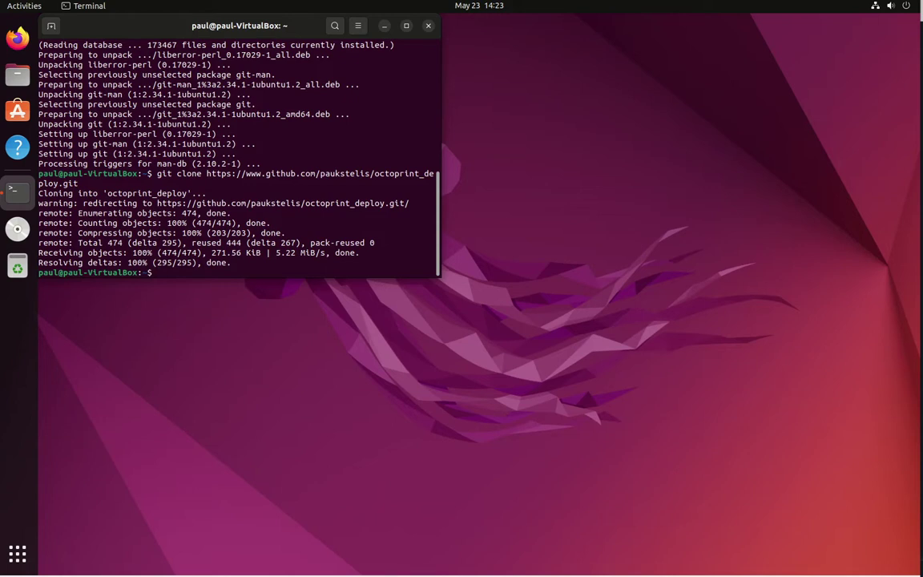
Step: Run sudo octoprint_deploy/octoprint_deploy.sh, choosing 1 Prepare system, 2 Ubuntu, and y to begin
text(sudo octoprint_deploy/octoprint_deploy.sh)
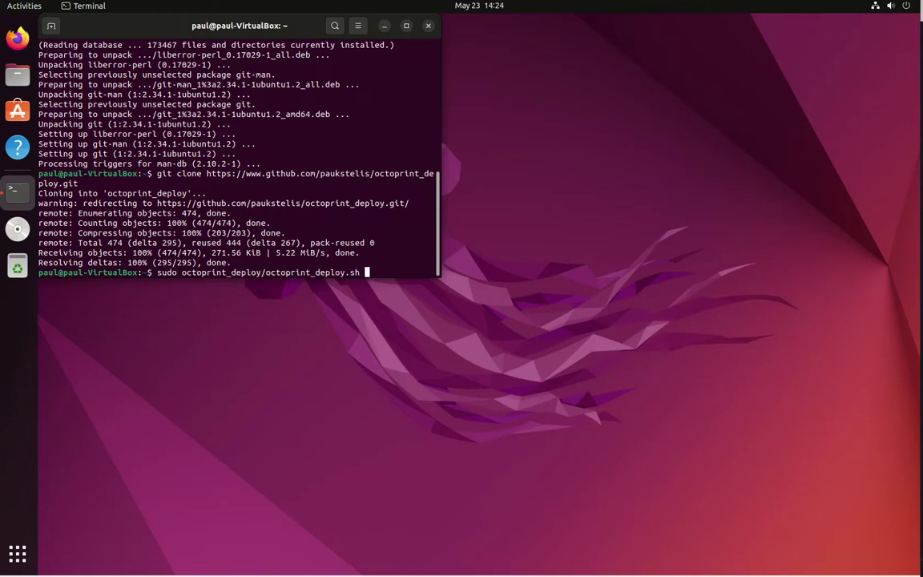
key(Return)
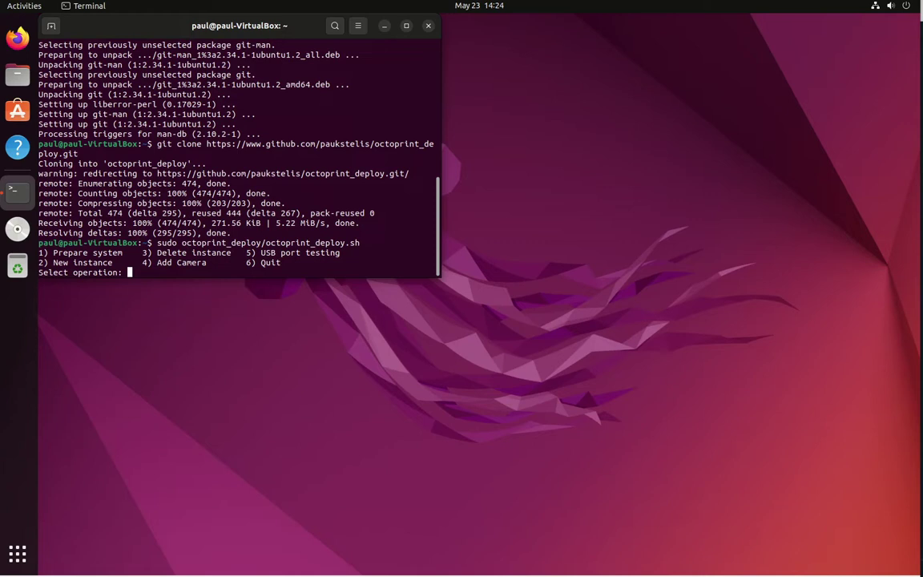
text(1)
key(Return)
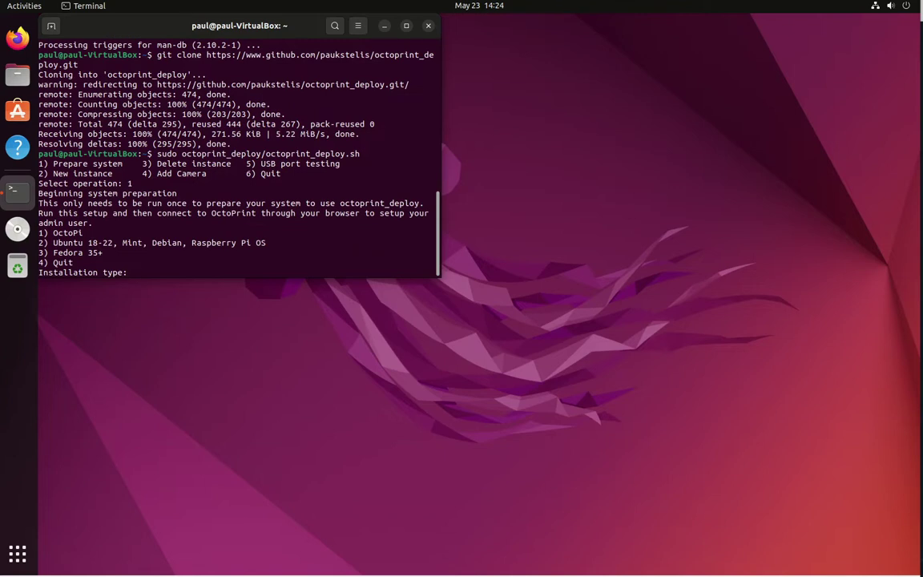
text(2)
key(Return)
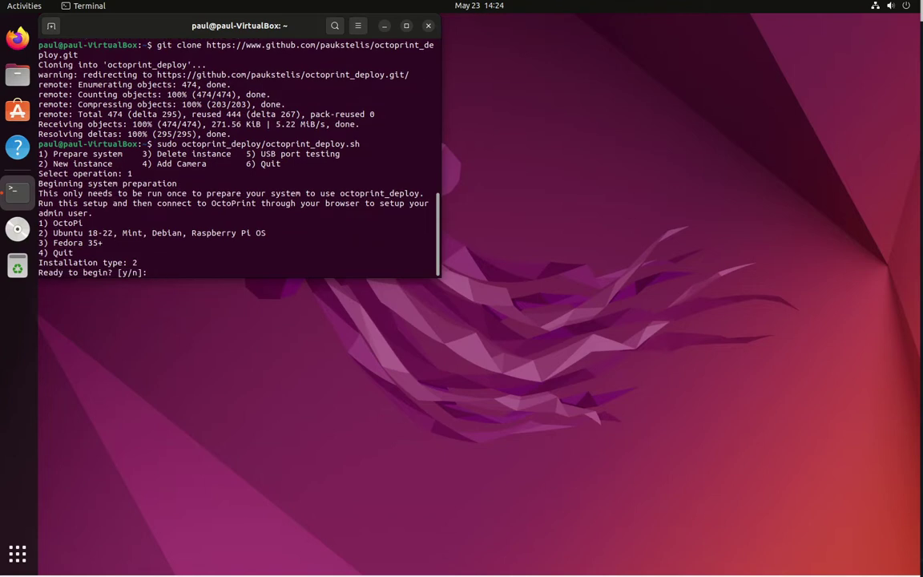
text(y)
key(Return)
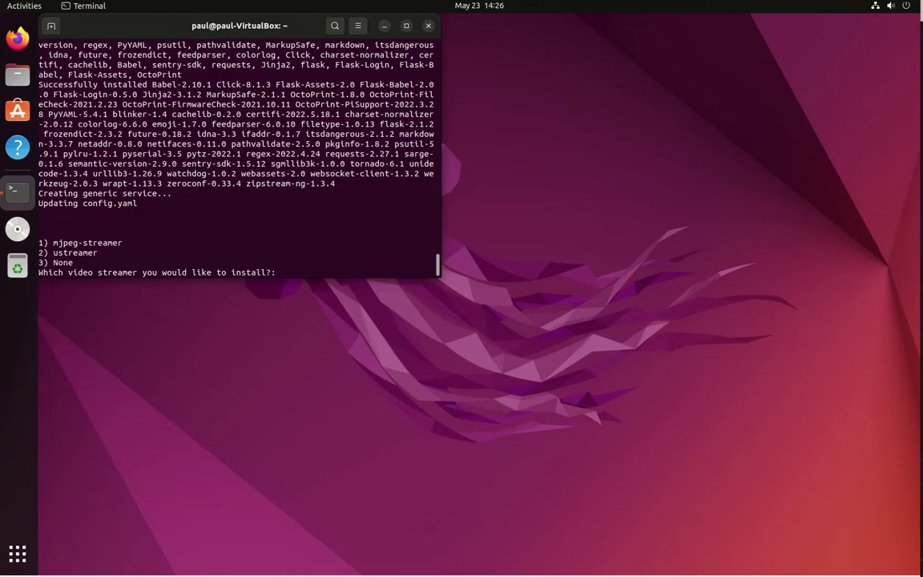
Step: Choose ustreamer (option 2), note the service on port 5000, and launch Firefox
text(2)
key(Return)
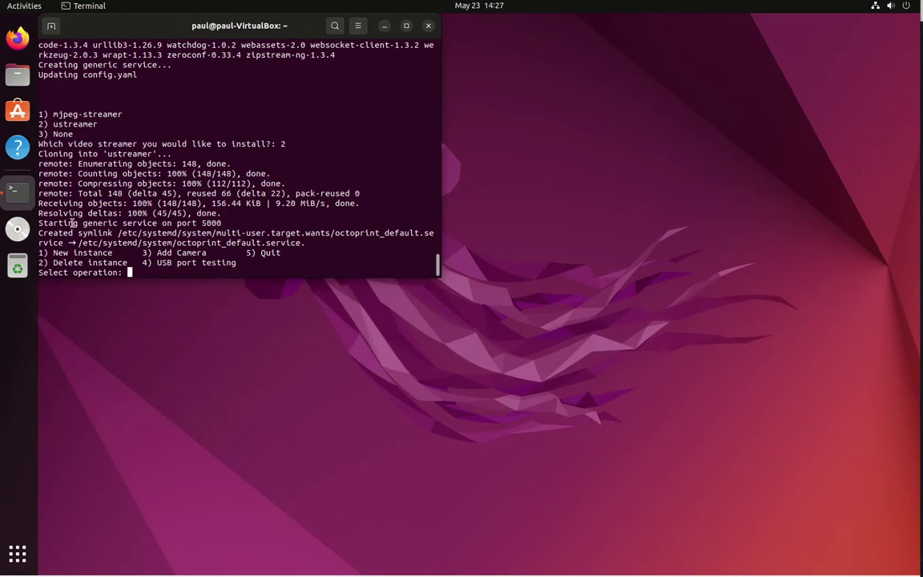
drag(83, 224, 224, 221)
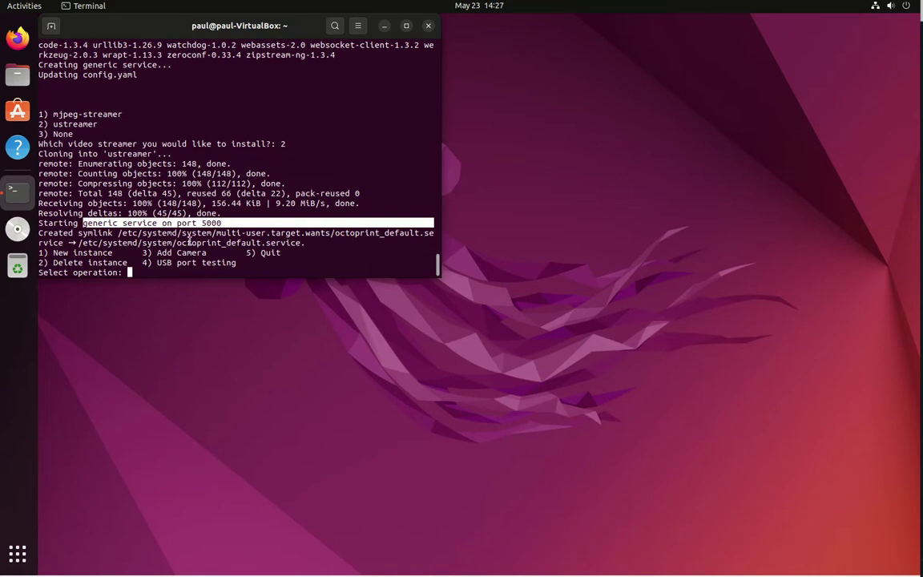
click(18, 37)
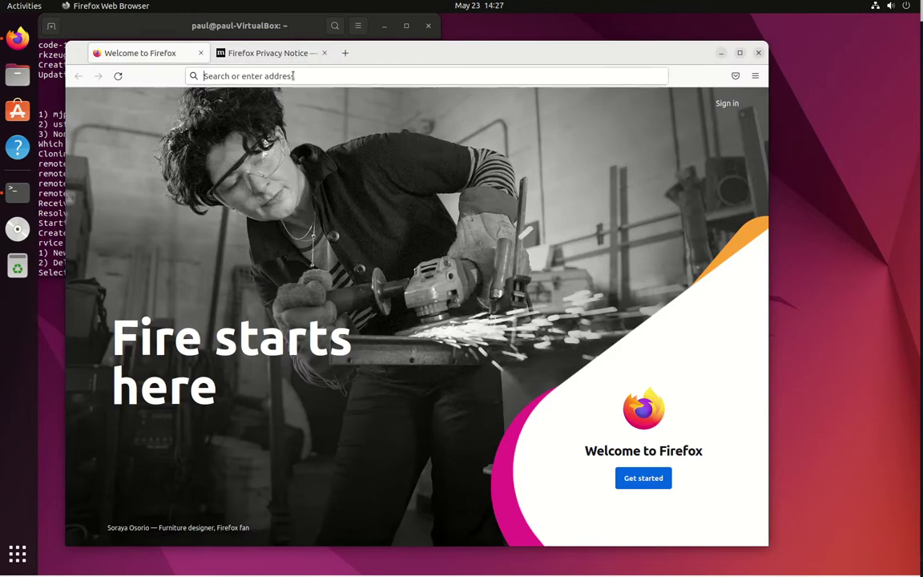
Step: Enter localhost:5000 in Firefox's address bar, dismissing the 'no apps available' prompts twice
click(293, 75)
text(loc)
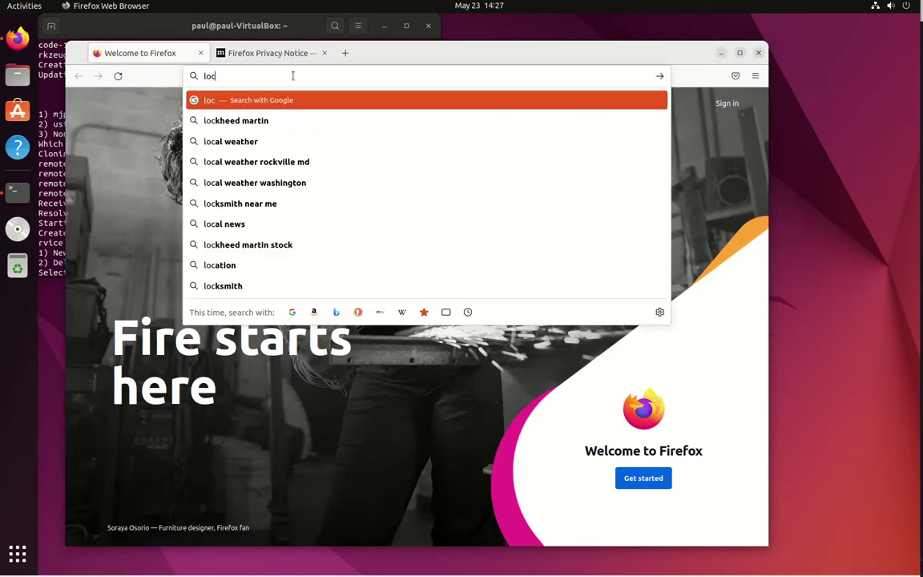
text(alhost:5000)
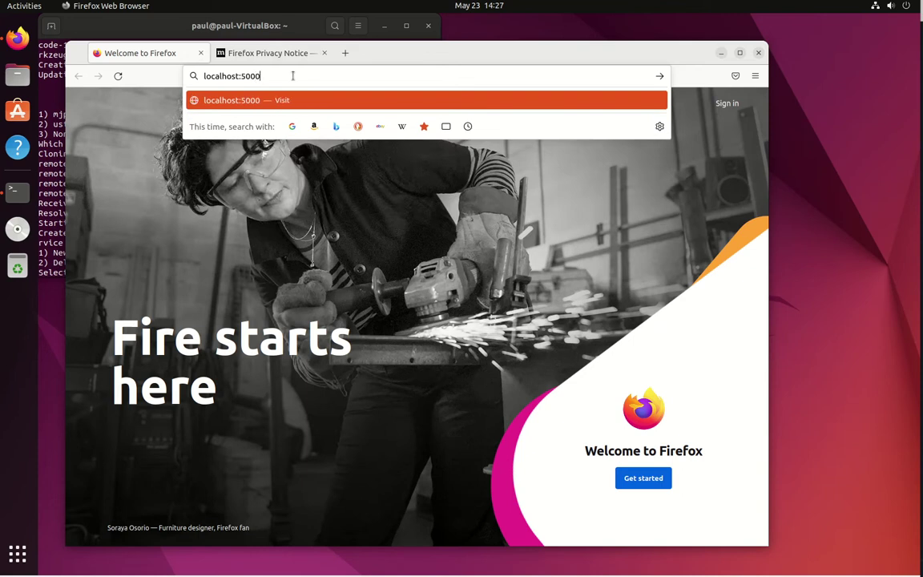
key(Return)
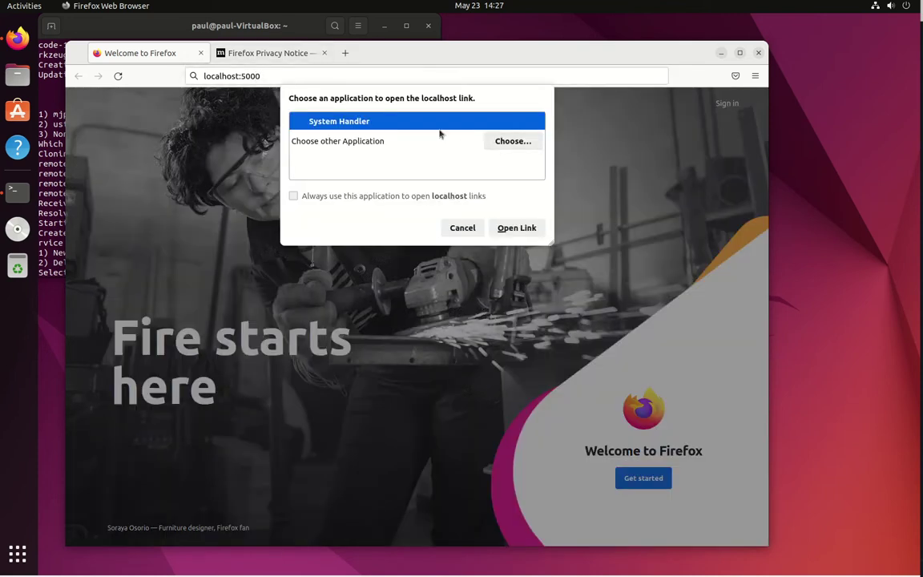
click(515, 228)
click(384, 190)
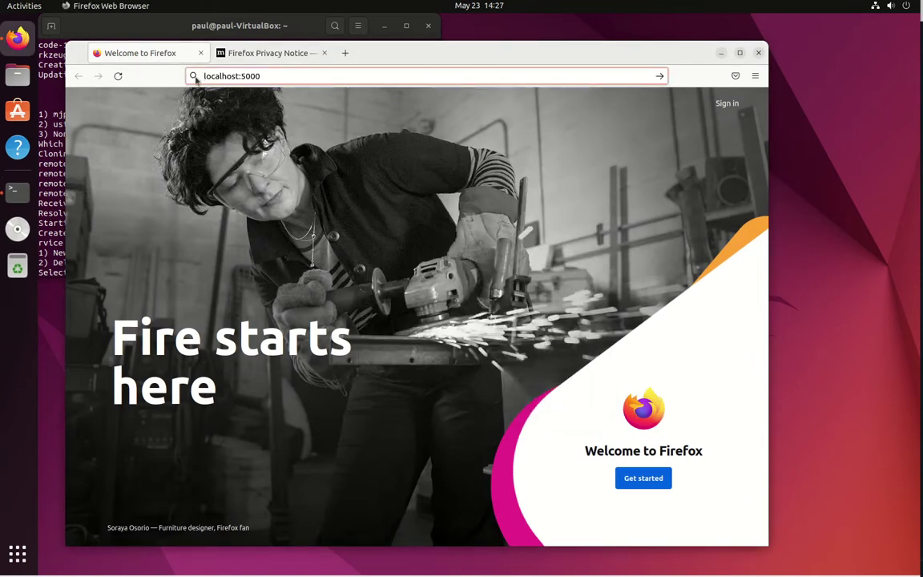
click(204, 77)
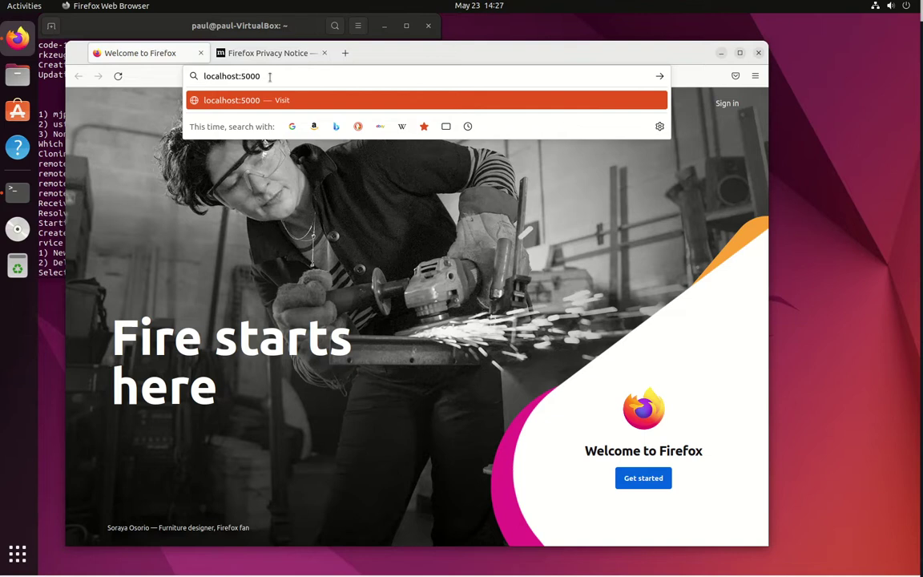
key(Return)
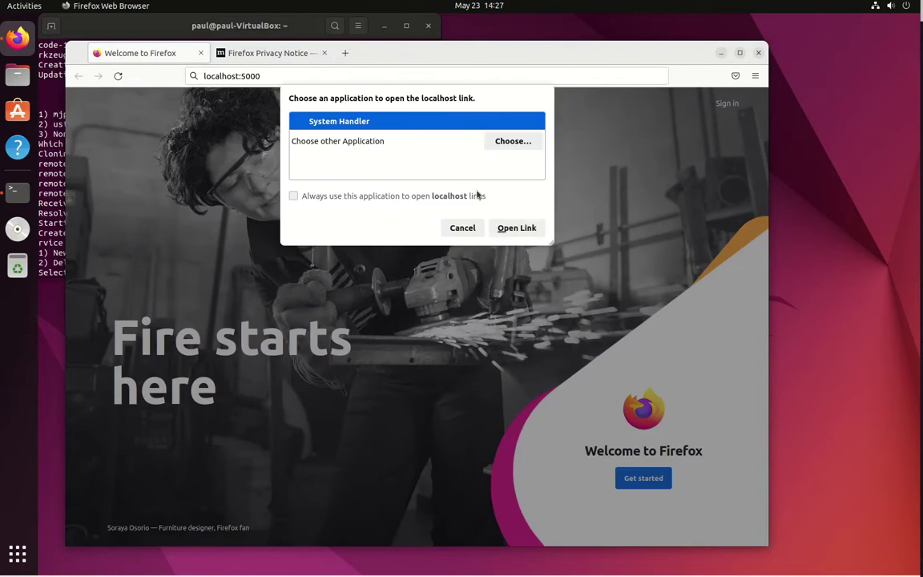
click(517, 228)
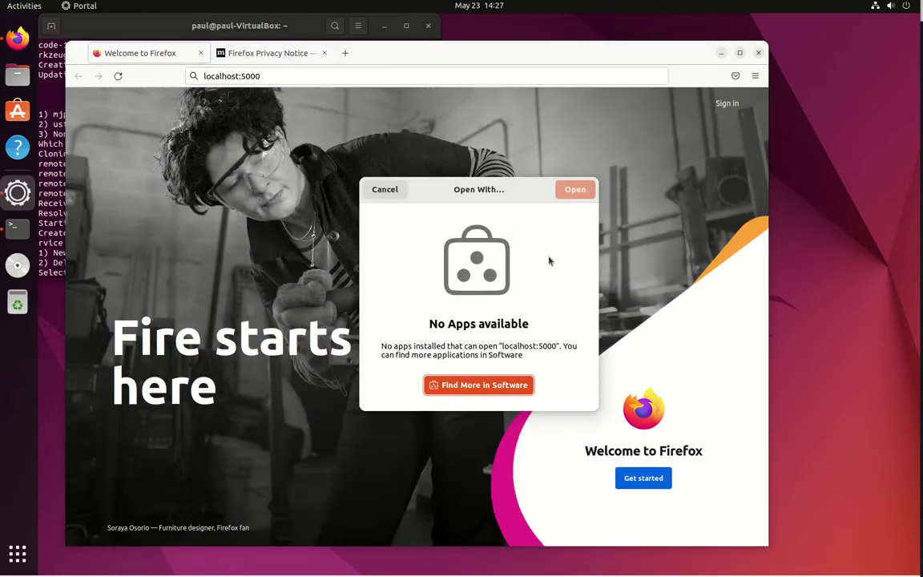
click(385, 191)
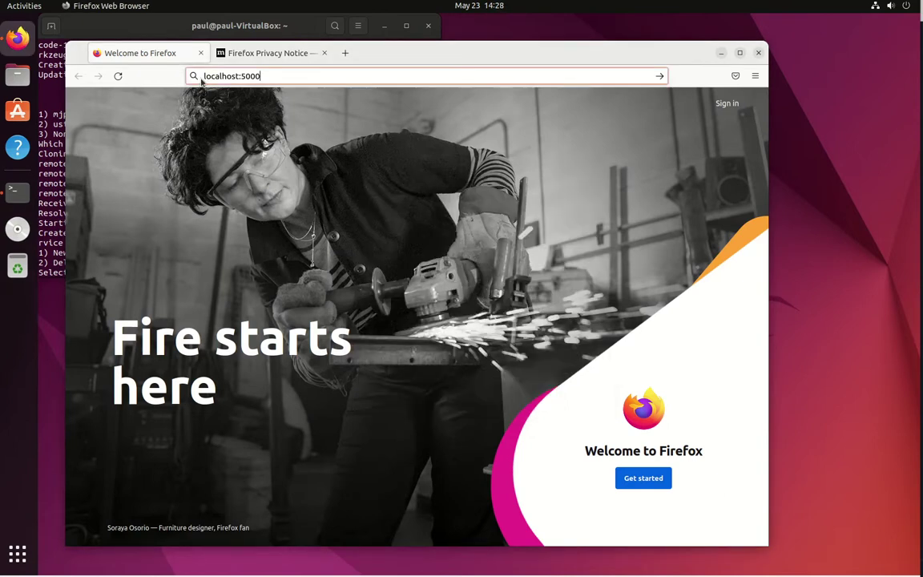
click(203, 76)
text(http://)
key(Return)
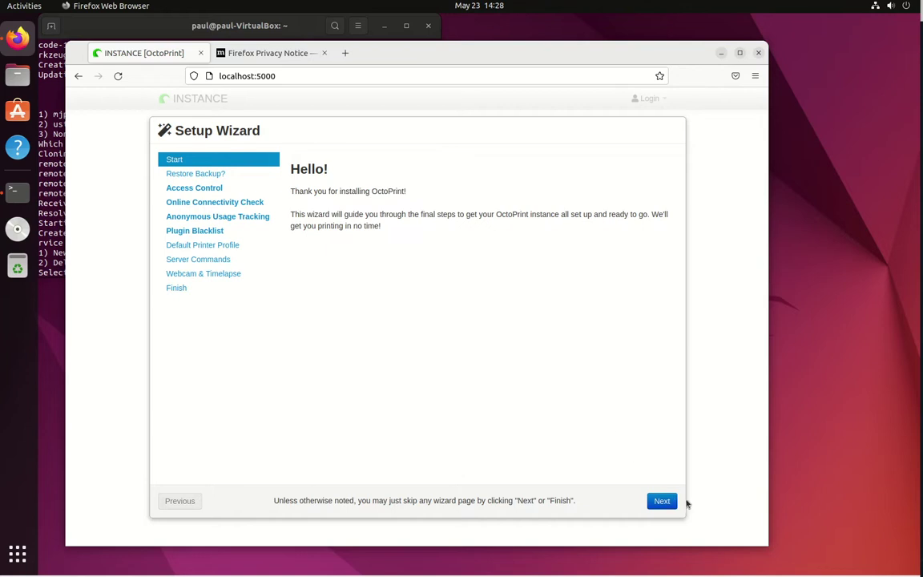
click(663, 501)
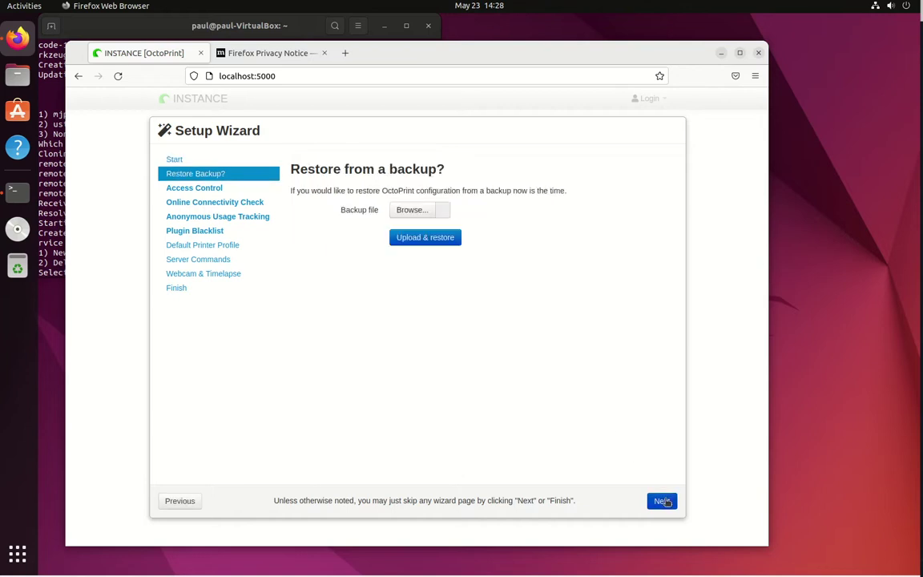
click(662, 500)
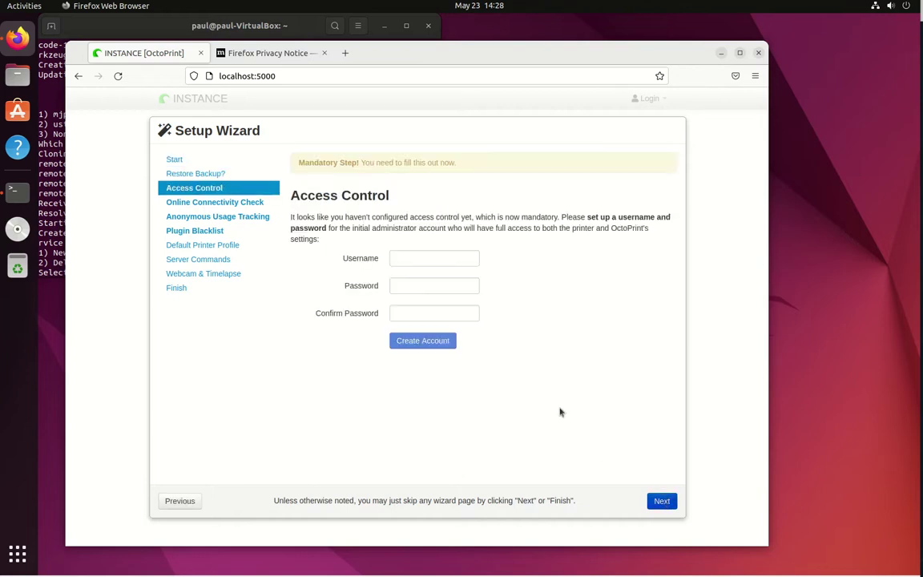
Step: Create the OctoPrint admin account with a username and password, declining Firefox's save-login offer
click(412, 258)
key(Tab)
key(Tab)
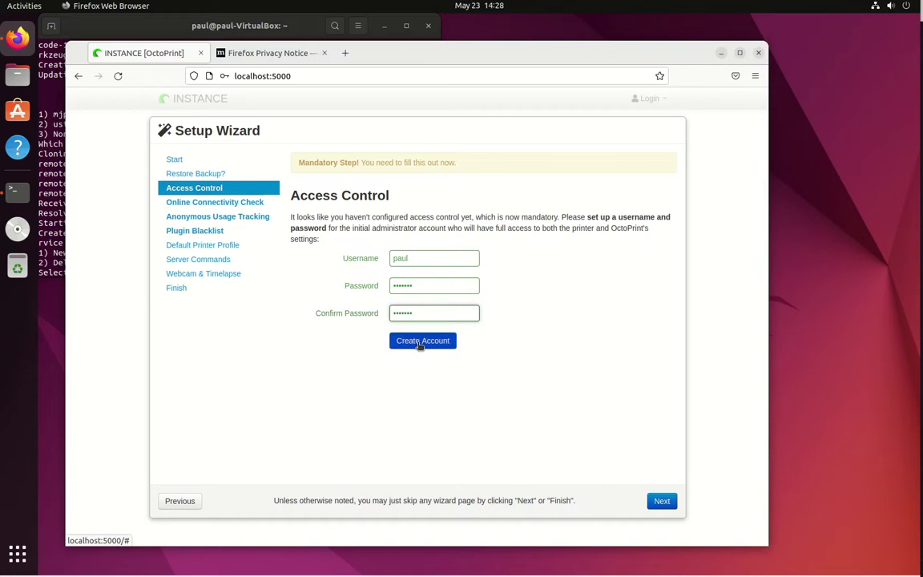
click(423, 342)
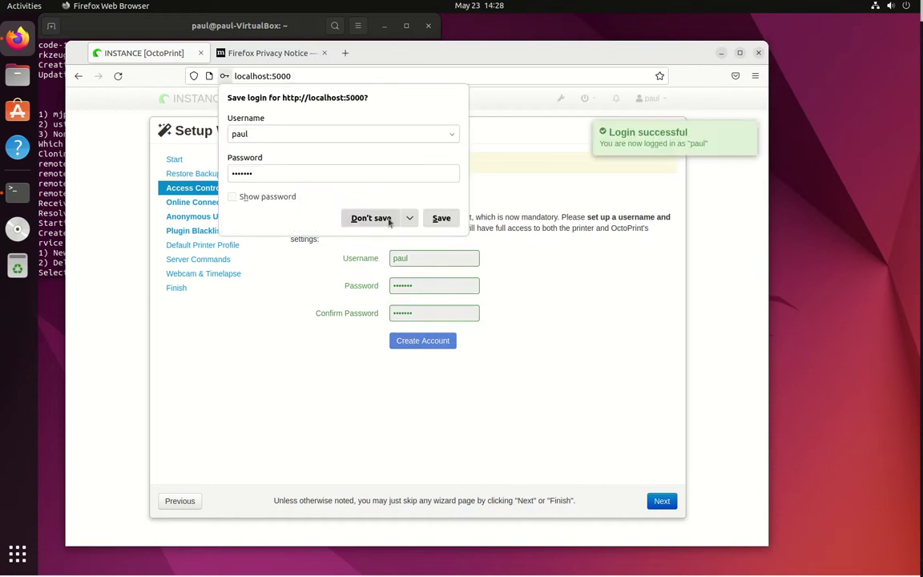
click(437, 217)
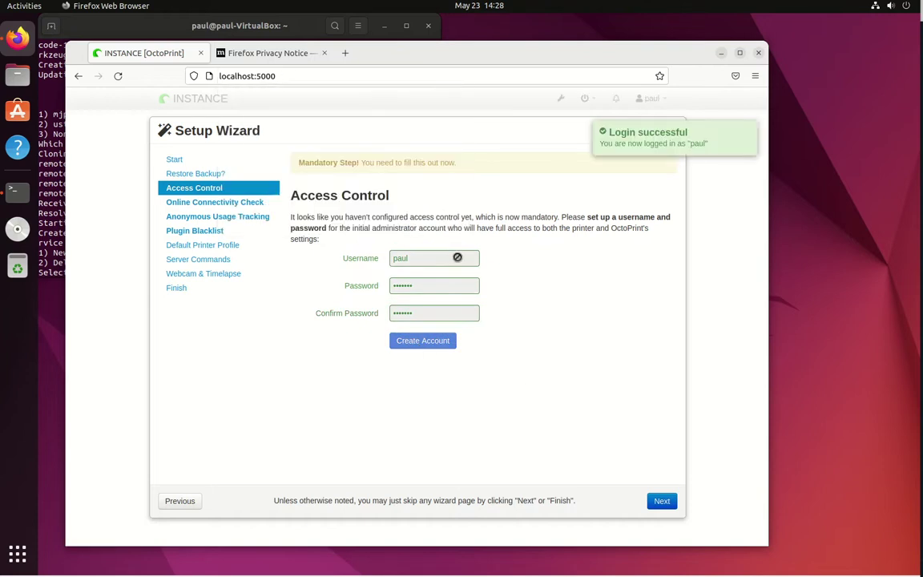
Step: Enable connectivity check, anonymous usage tracking and plugin blacklist processing, reaching the printer profile step
click(654, 501)
scroll(552, 446, down, 3)
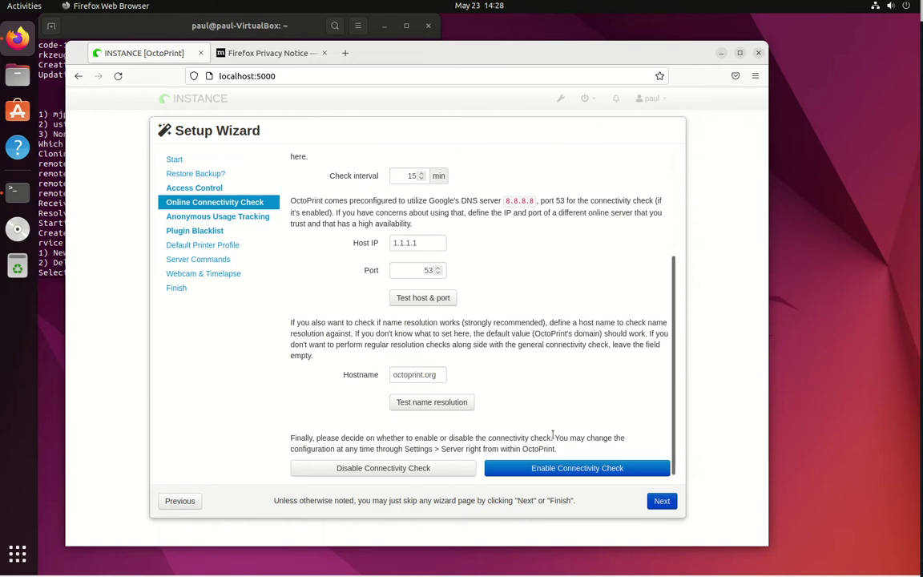
click(578, 469)
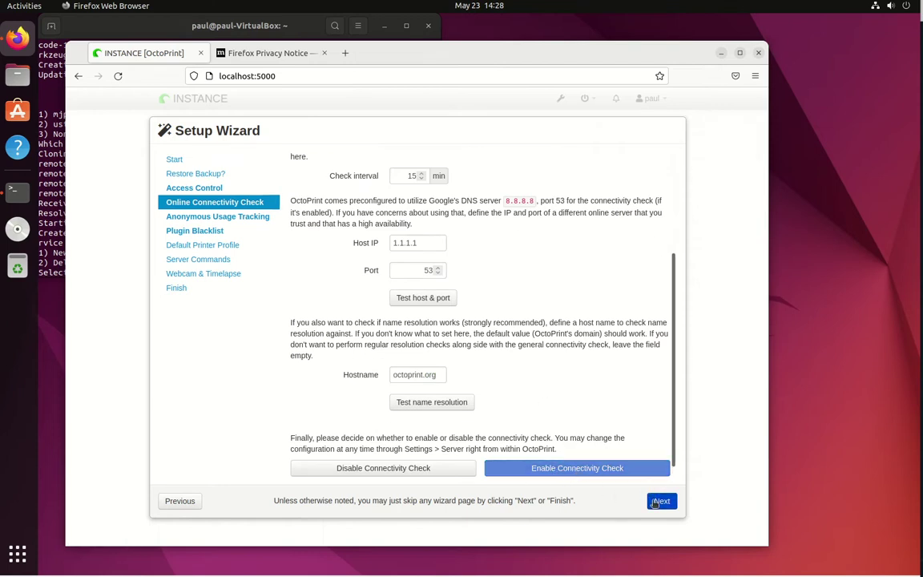
click(655, 501)
click(533, 329)
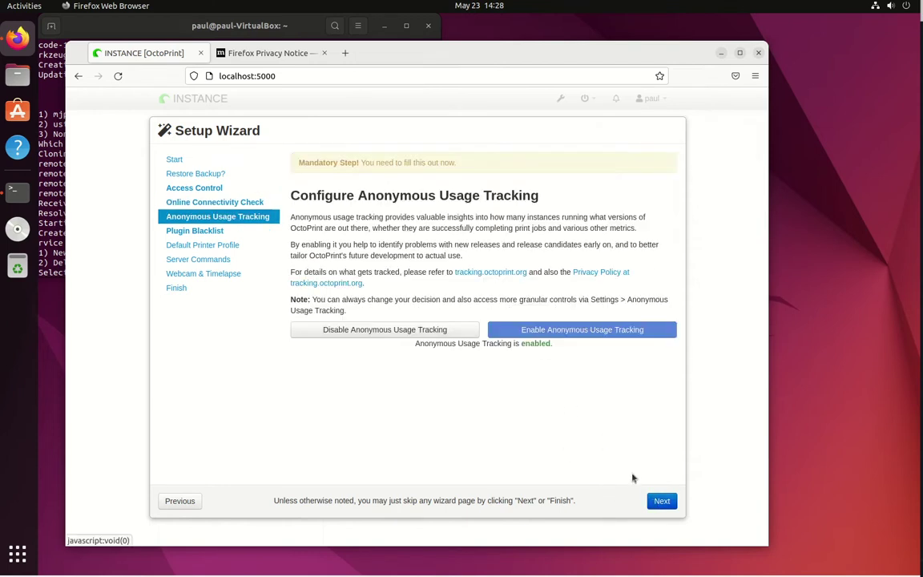
click(655, 499)
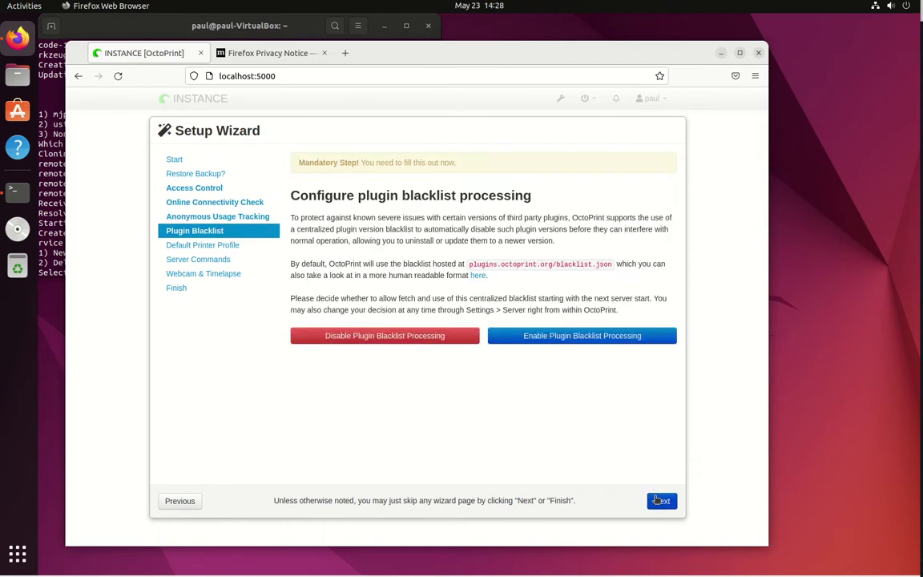
click(560, 342)
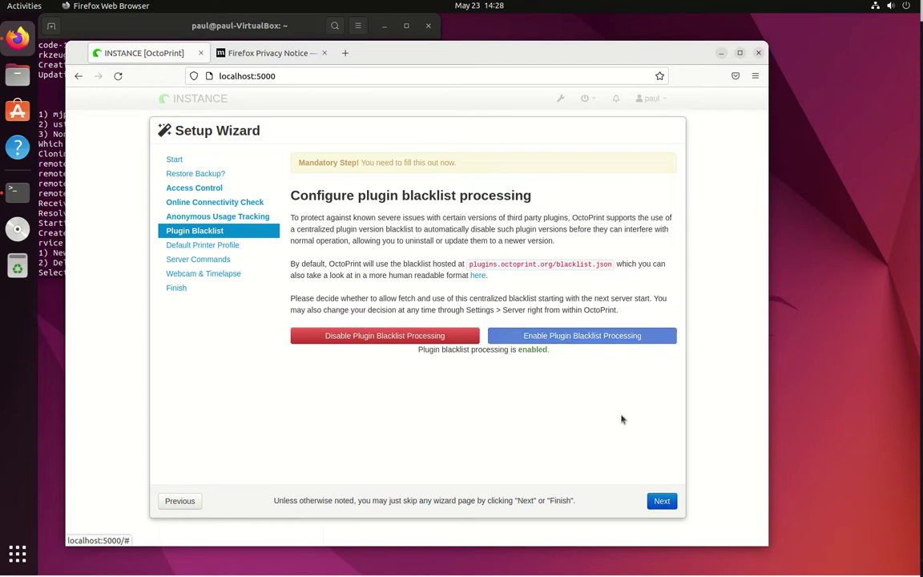
click(658, 499)
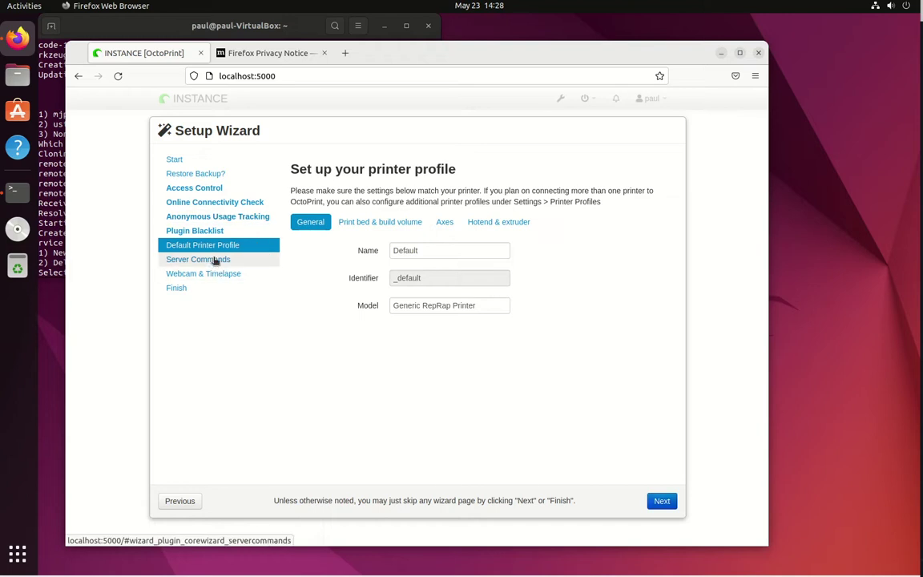
Step: Keep the default printer profile, server commands and webcam settings, advancing to All Done
click(662, 500)
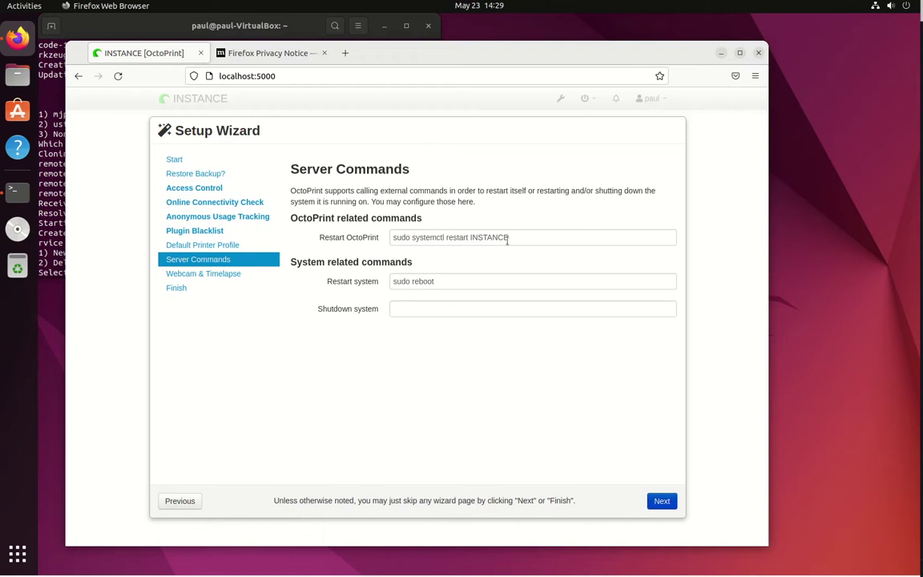
drag(512, 239, 472, 237)
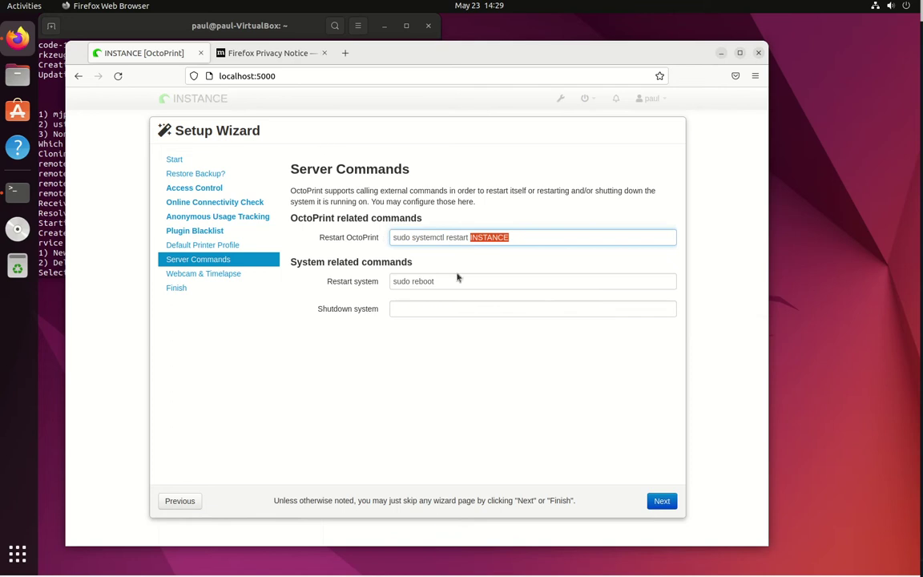
click(661, 501)
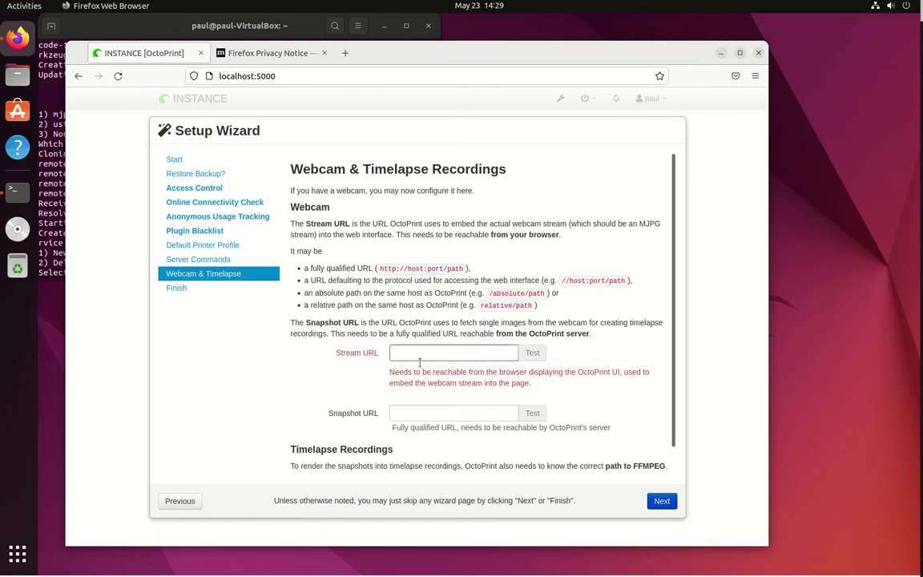
scroll(567, 438, down, 1)
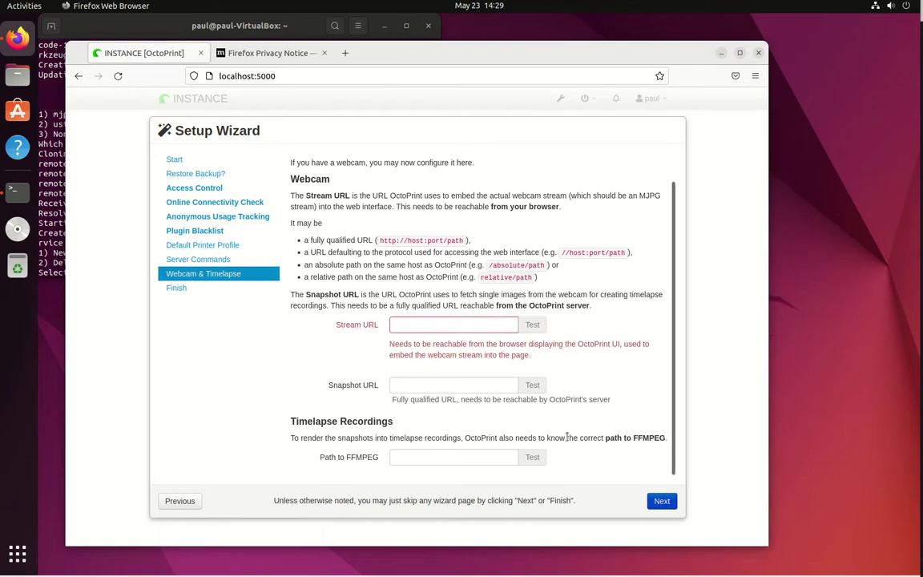
click(661, 502)
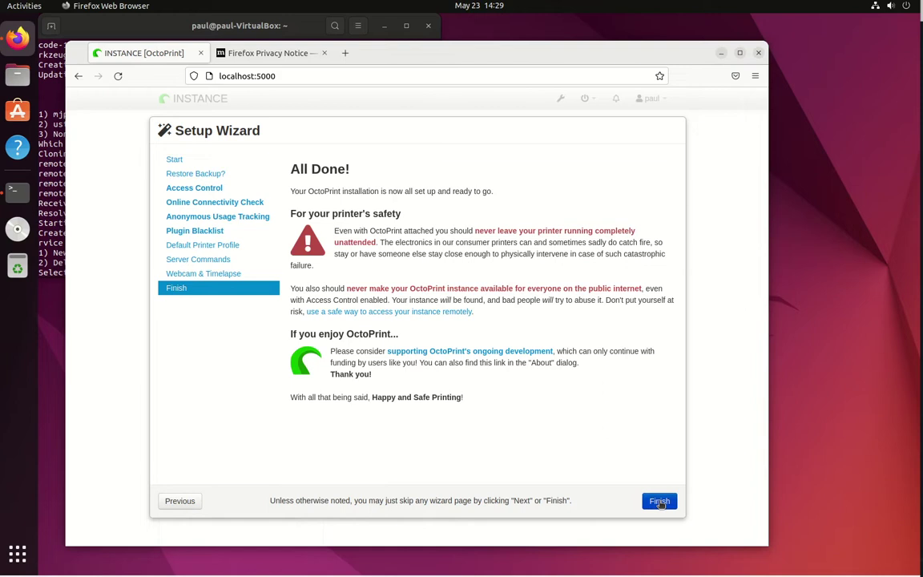
Step: Finish the Setup Wizard to reach the OctoPrint dashboard with the printer offline
click(659, 501)
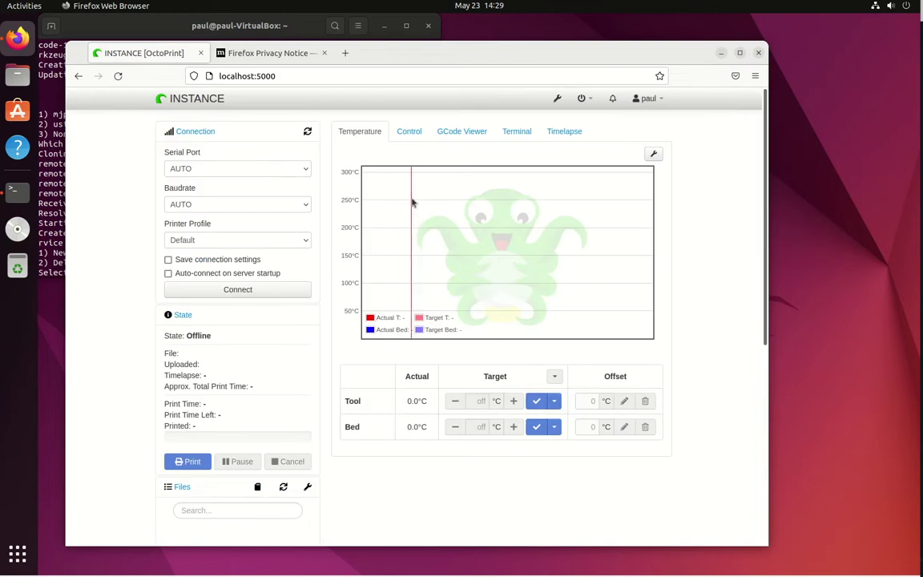
mouse_move(207, 94)
mouse_down()
mouse_move(213, 105)
mouse_move(221, 100)
mouse_up()
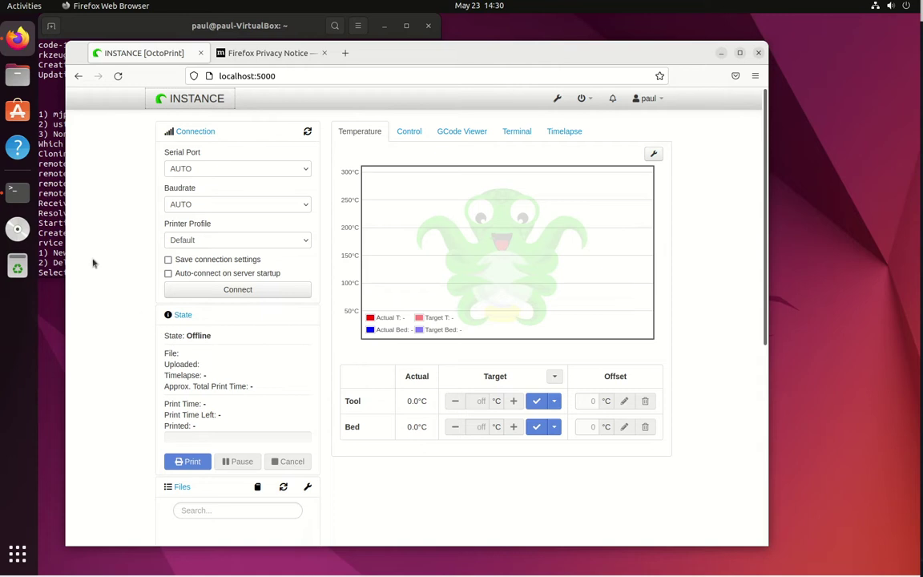
Step: In the deploy script, create a new Linux/OctoBuntu instance named printer1
click(53, 215)
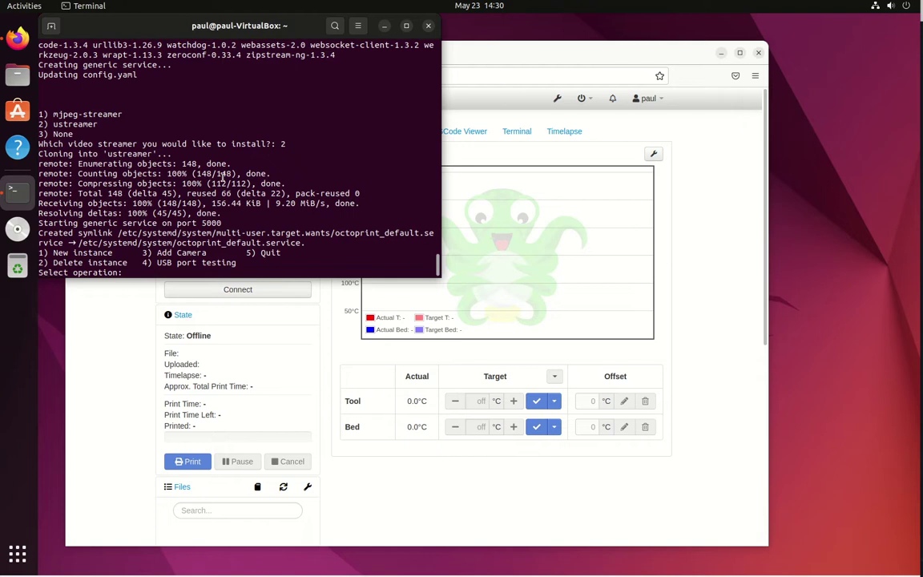
text(1)
key(Return)
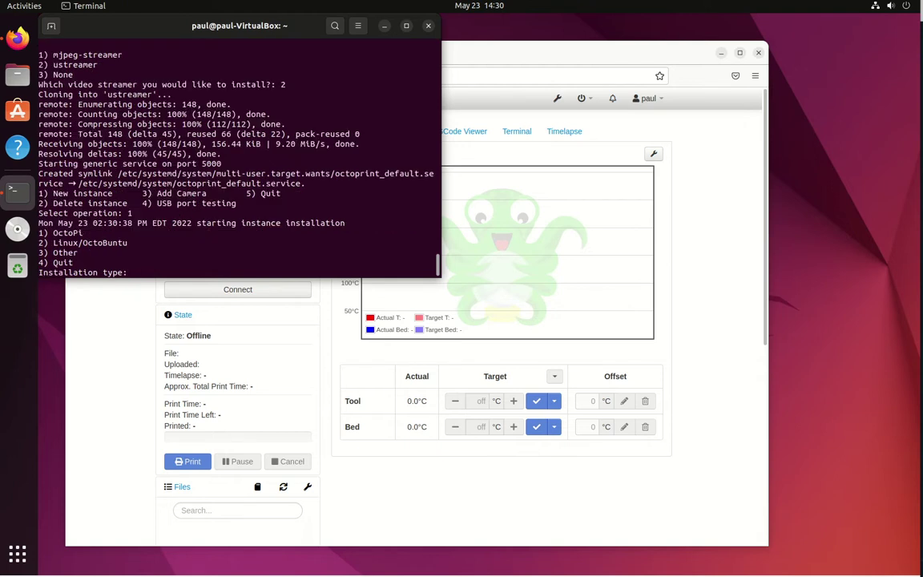
text(2)
key(Return)
text(printer1)
key(Return)
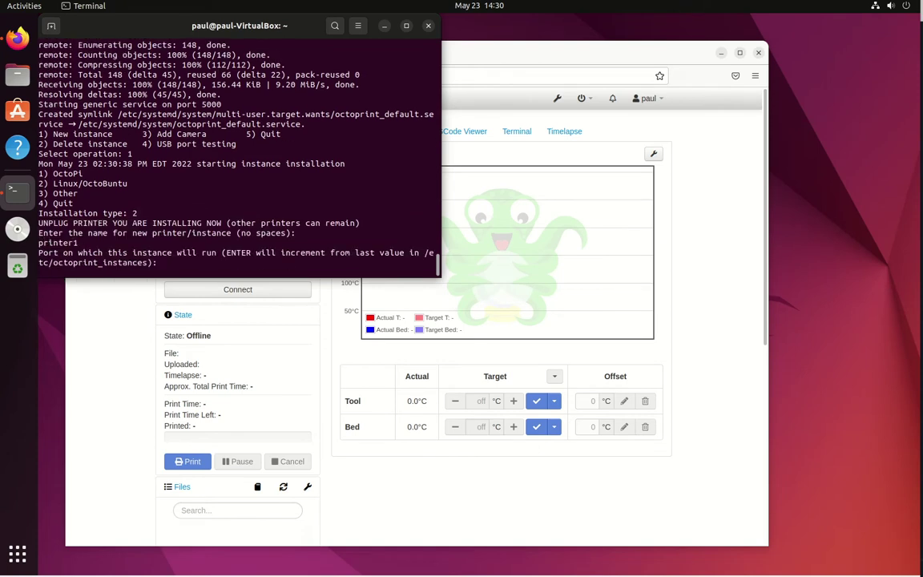
Step: Accept default port 5001, daemon user and paths, then start serial number auto-detection
key(Return)
key(Return)
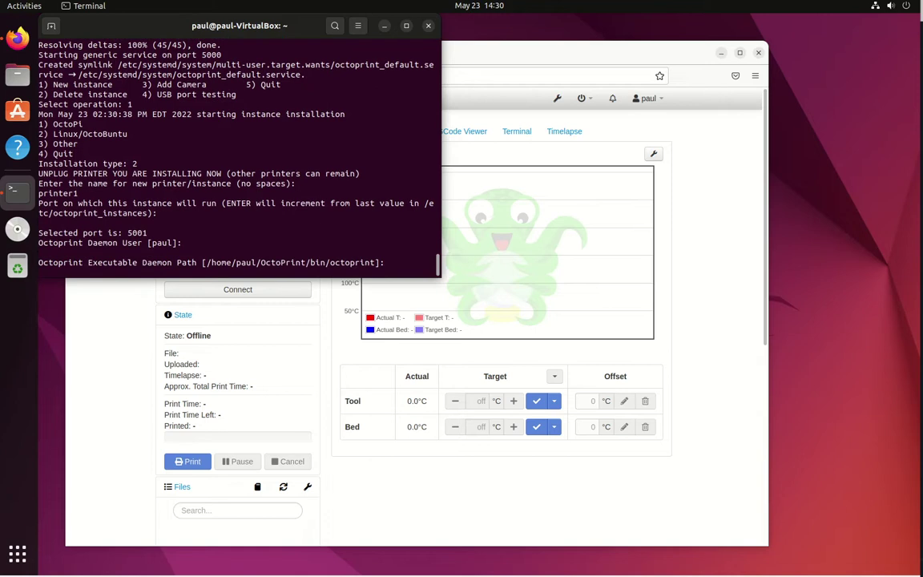
key(Return)
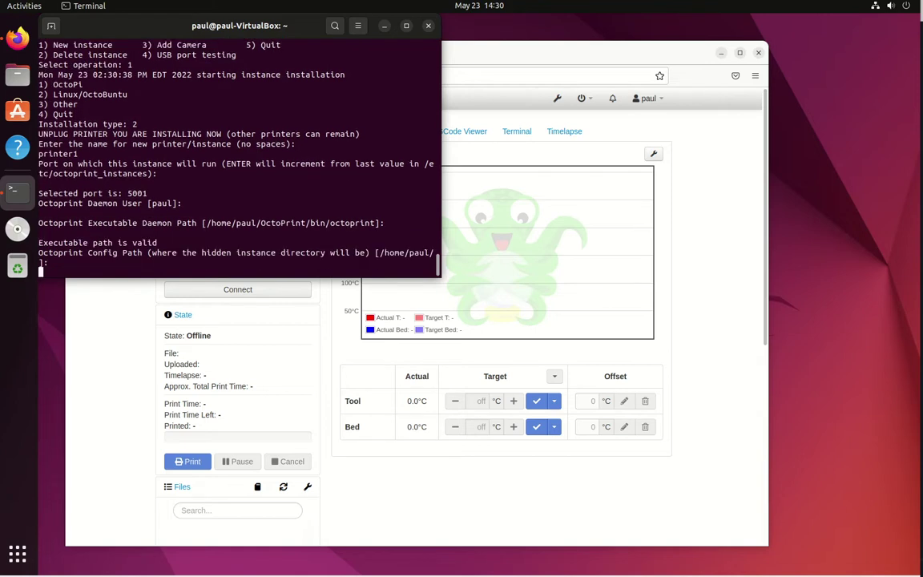
key(Return)
key(Return)
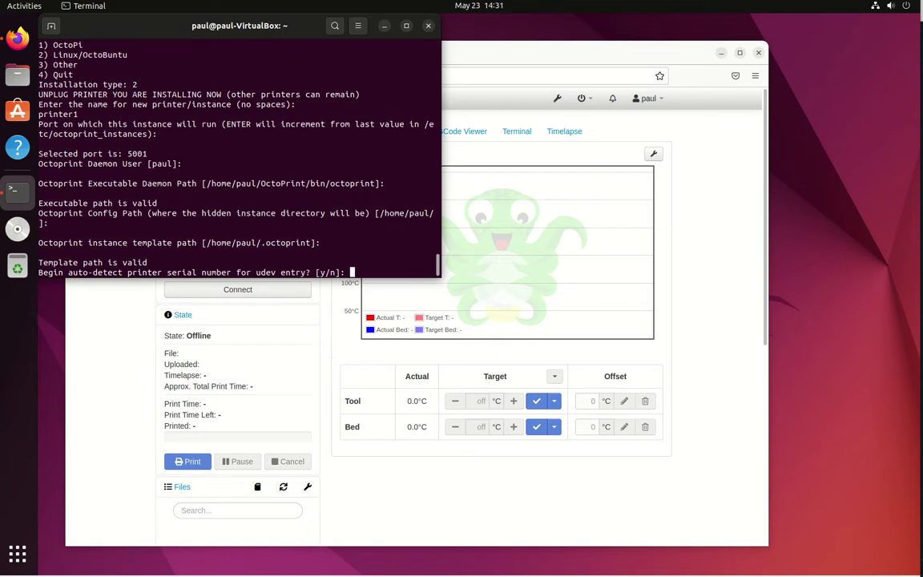
text(y)
key(Return)
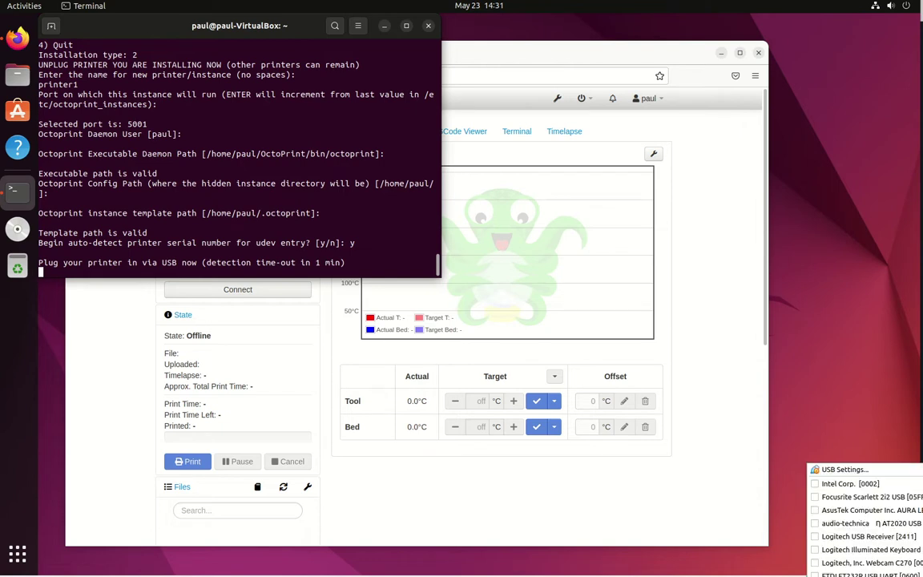
Step: Close the USB device list, skip camera detection with n, and confirm writing printer1's changes
key(Escape)
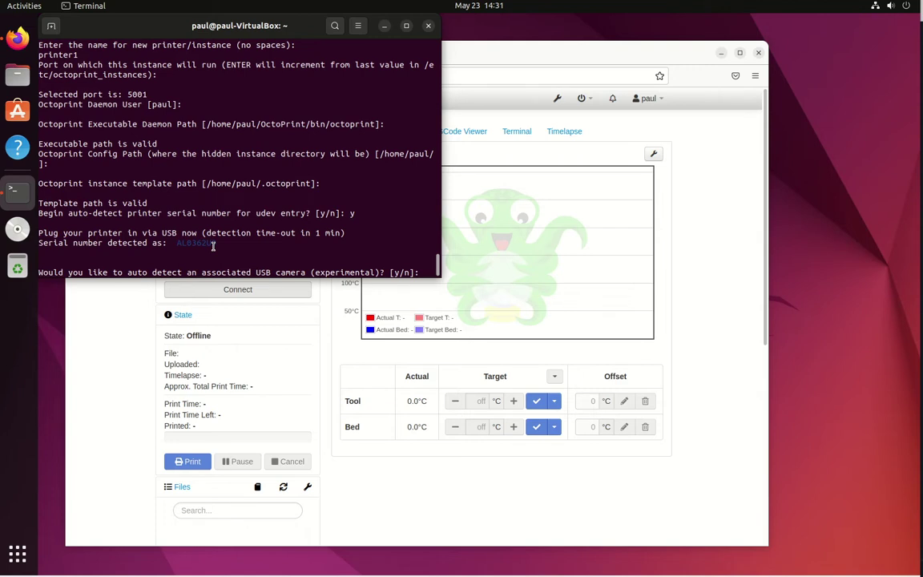
text(n)
key(Return)
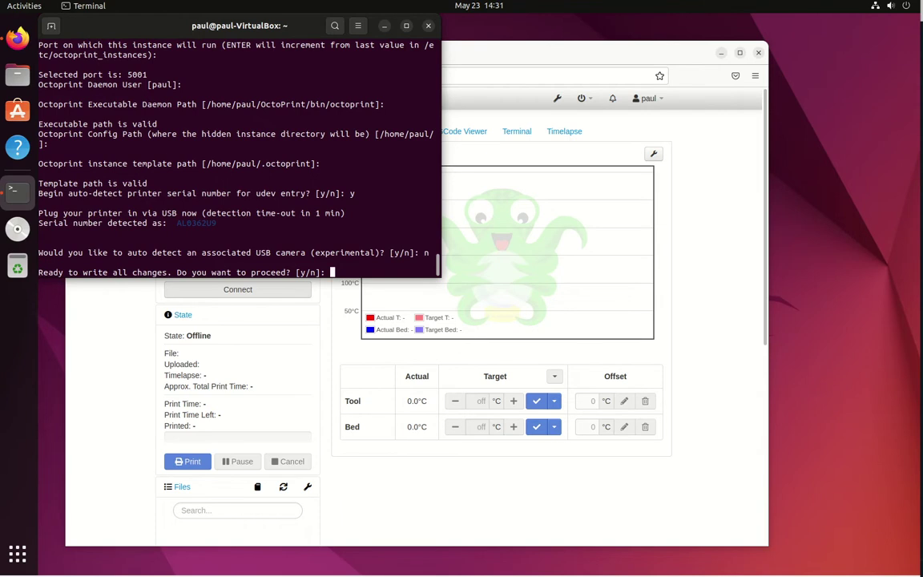
text(y)
key(Return)
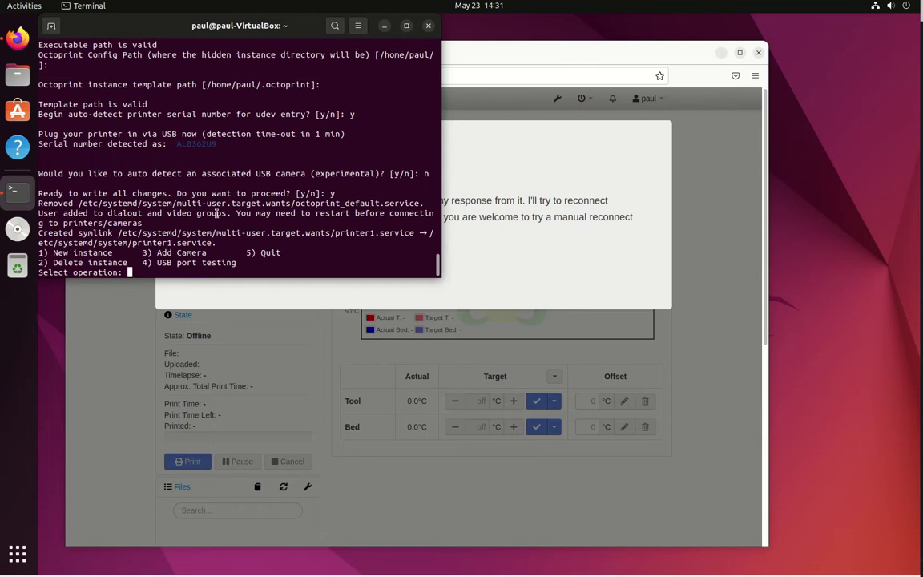
Step: Create a new Linux/OctoBuntu instance named printer2 on port 5002 with default config paths
text(1)
key(Return)
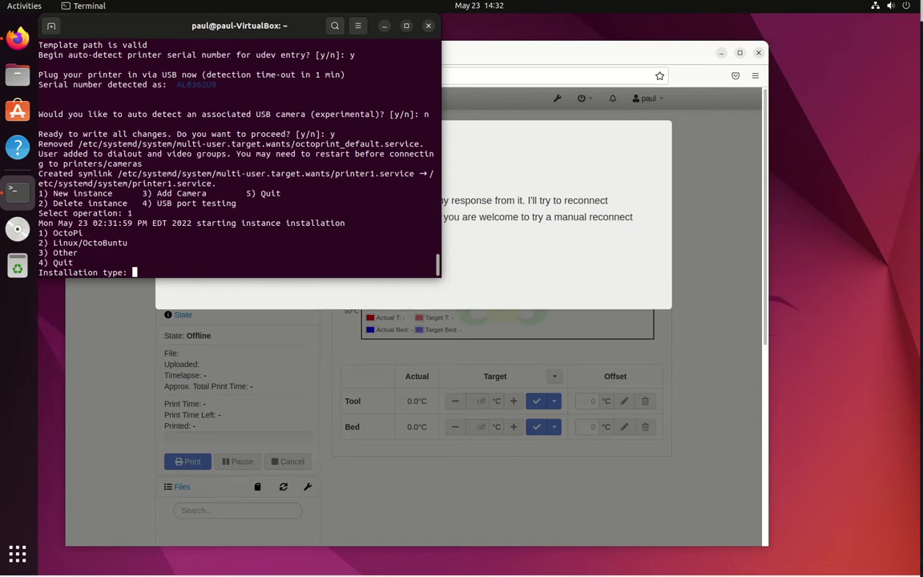
text(2)
key(Return)
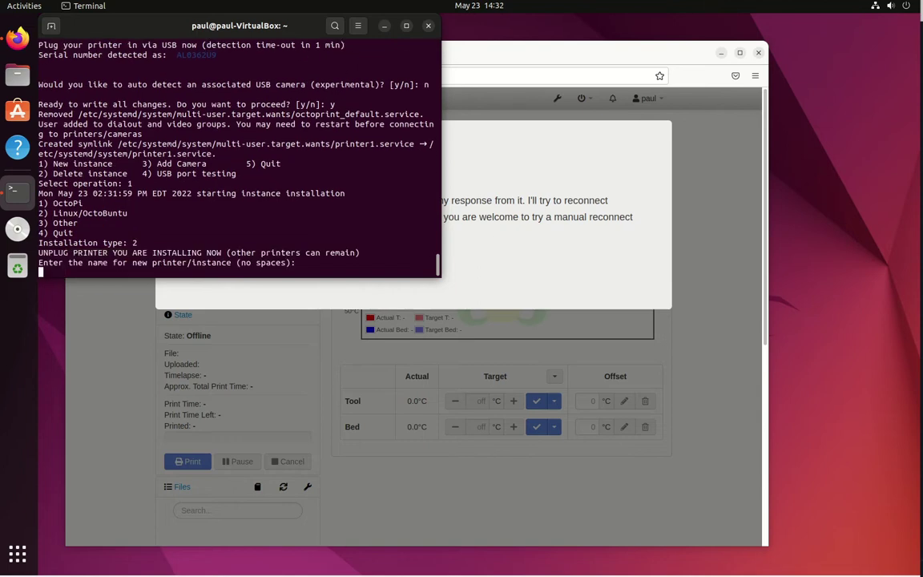
text(printer2)
key(Return)
key(Return)
key(Return)
key(Return)
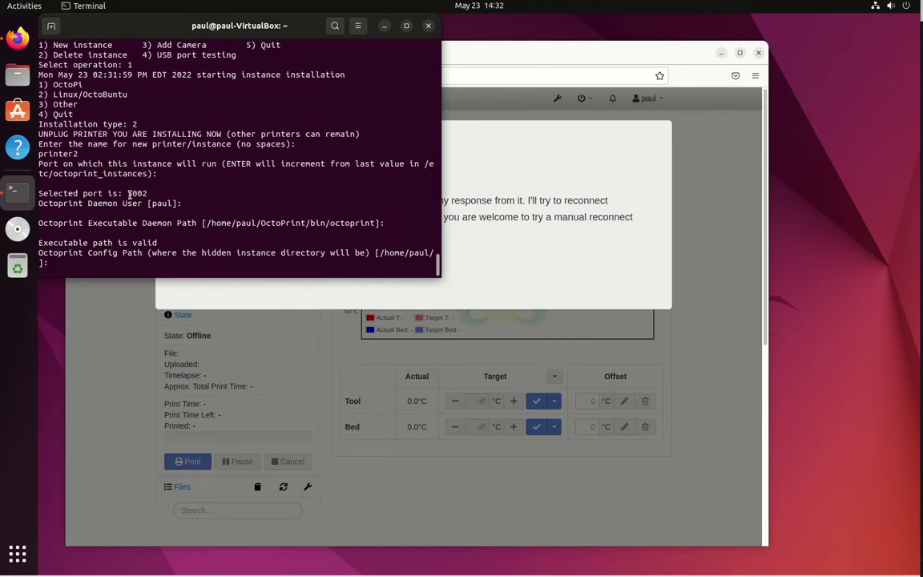
drag(132, 193, 147, 193)
key(Return)
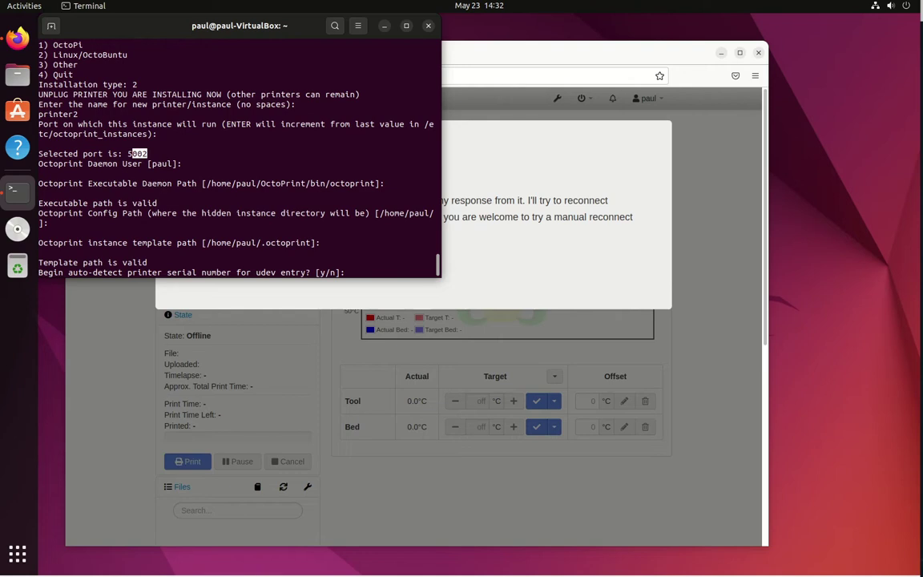
Step: Auto-detect the serial of the attached FTDI FT232R USB UART, skip the camera, confirm, and quit
text(y)
key(Return)
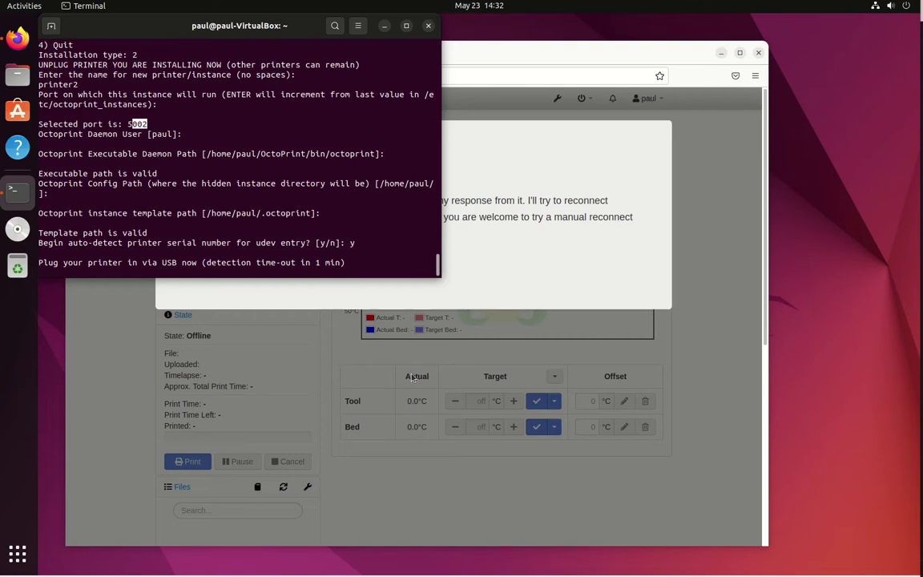
click(865, 573)
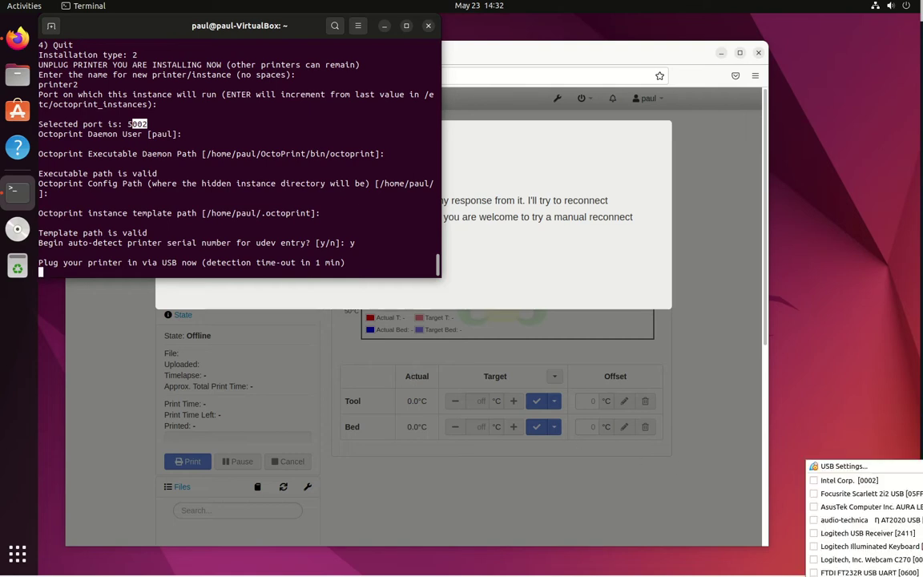
click(808, 573)
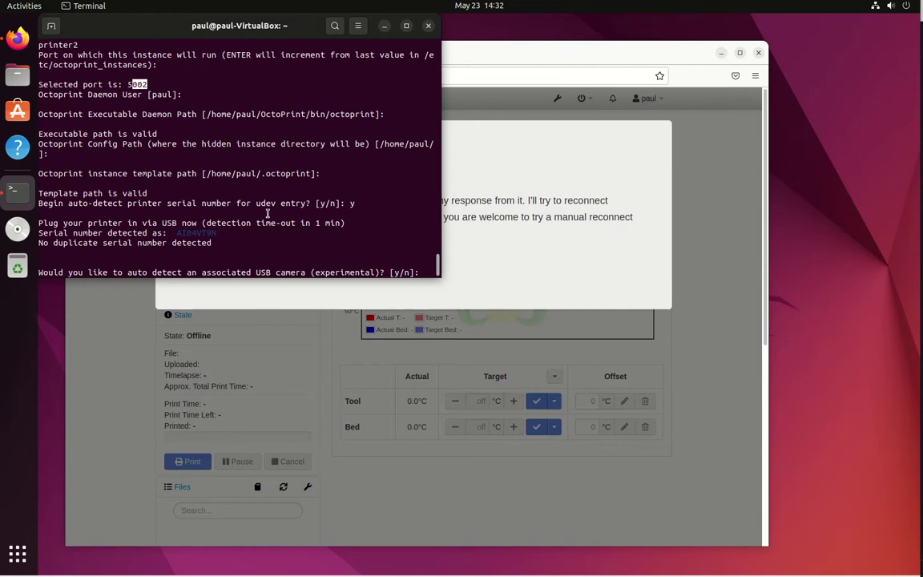
text(n)
key(Return)
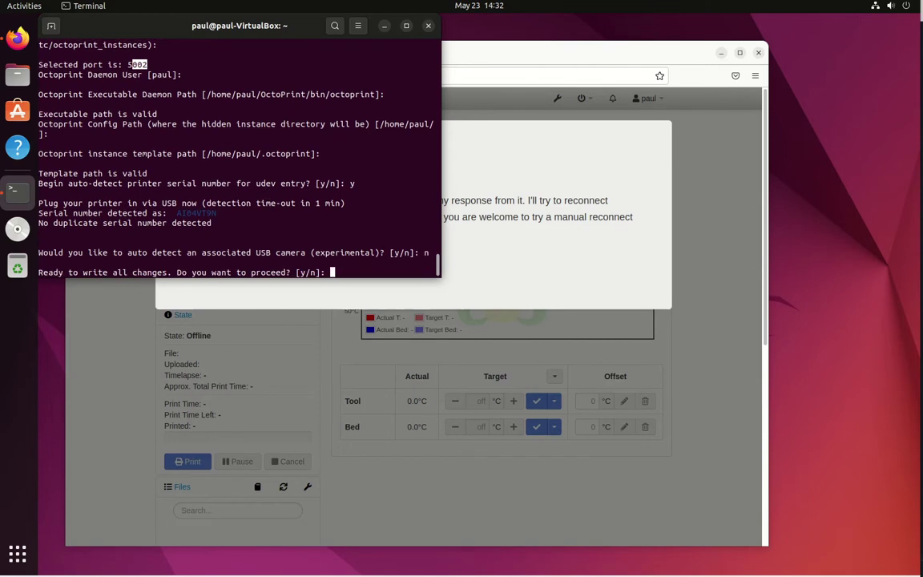
text(y)
key(Return)
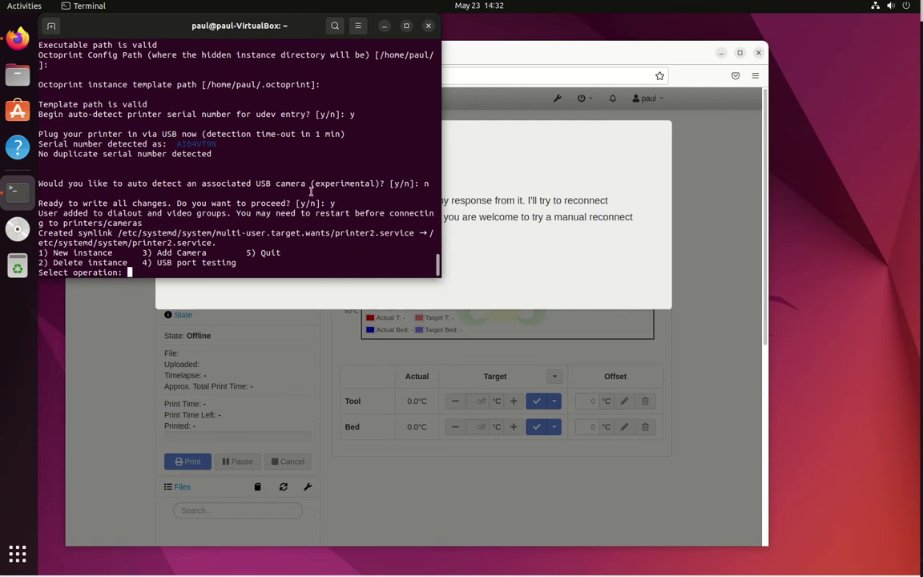
text(5)
key(Return)
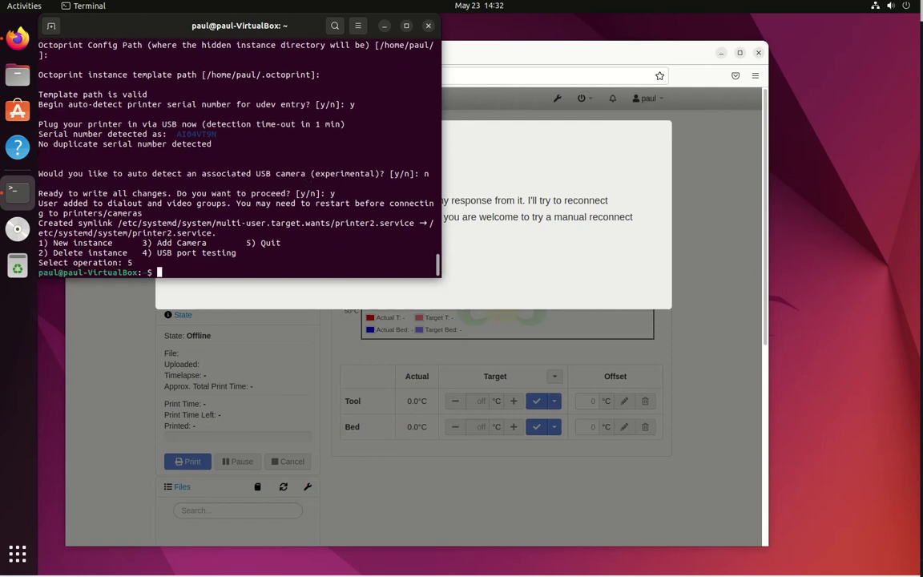
Step: In Firefox, change the address port to load the instance at localhost:5001
click(447, 55)
click(307, 75)
click(307, 76)
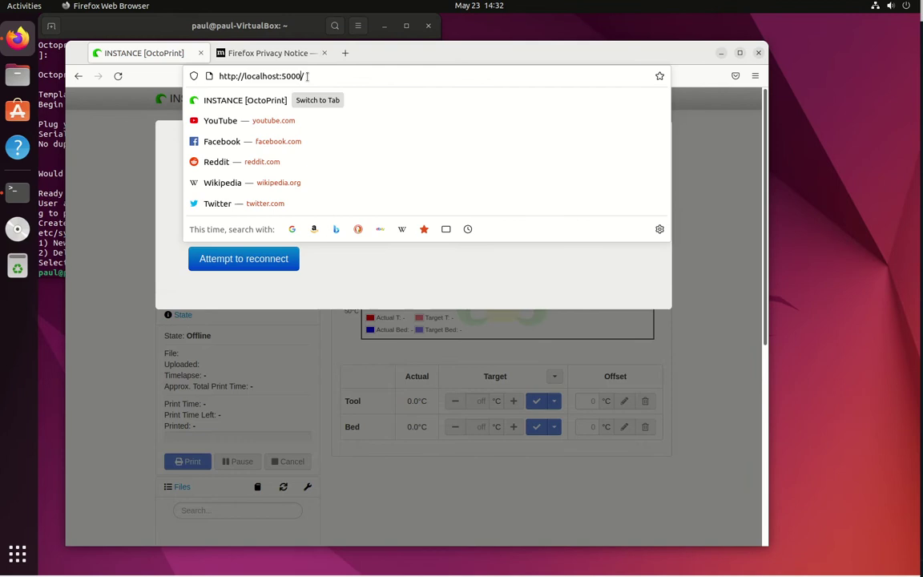
key(BackSpace)
key(BackSpace)
text(1)
key(Return)
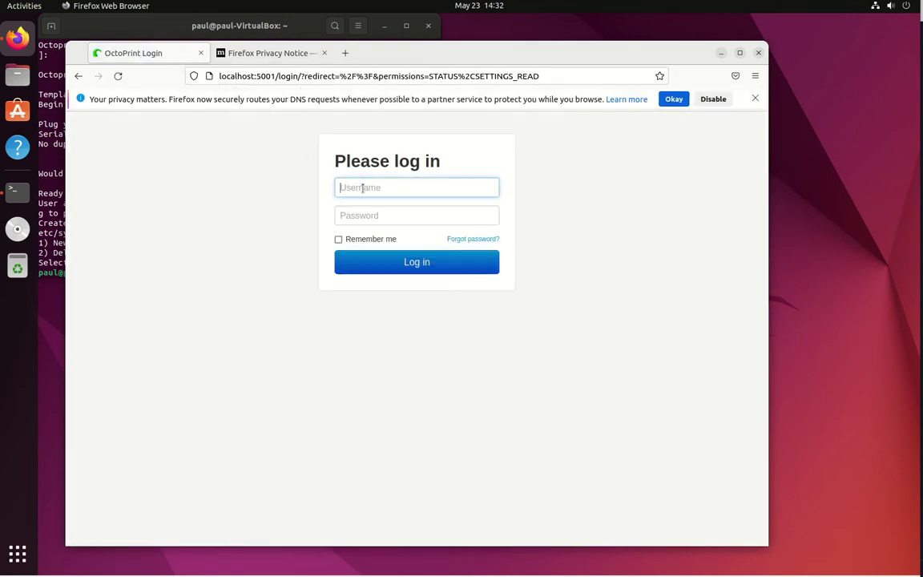
Step: Log in to printer1 with the account username and password, and save the login
key(Tab)
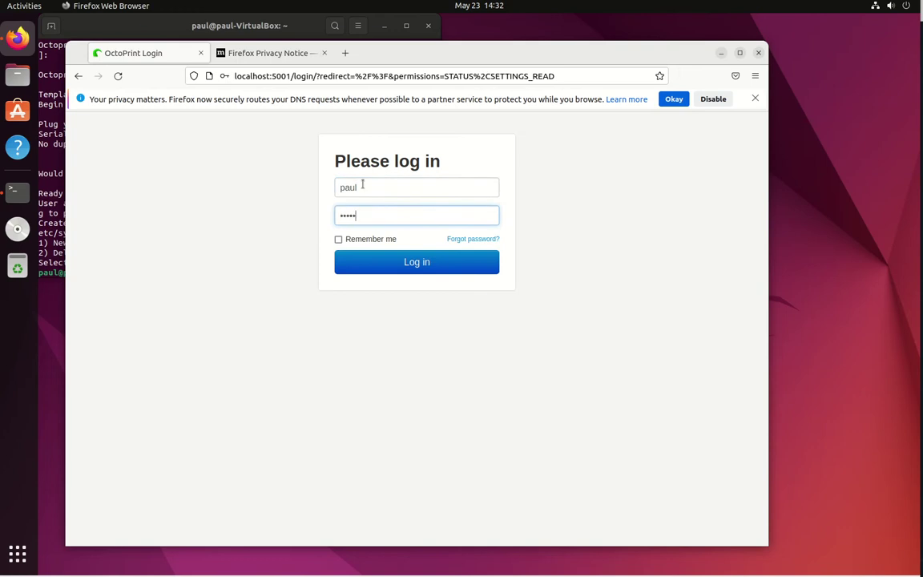
key(Return)
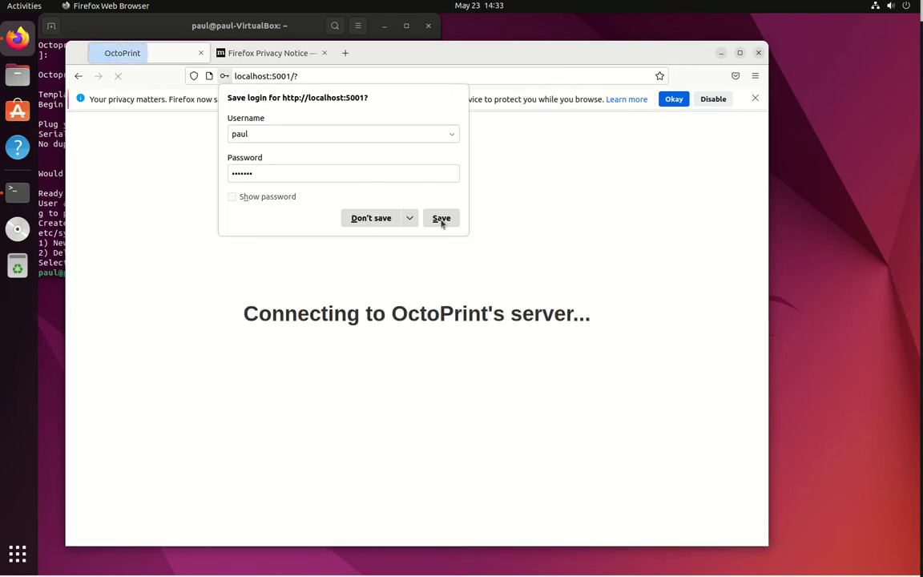
click(440, 218)
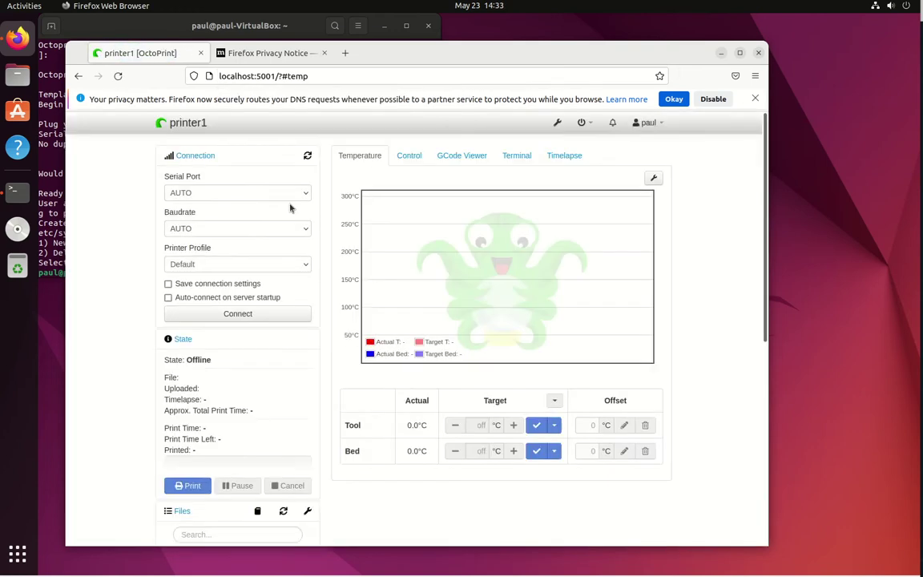
Step: Look through the Serial Port list without changing the selection
click(282, 194)
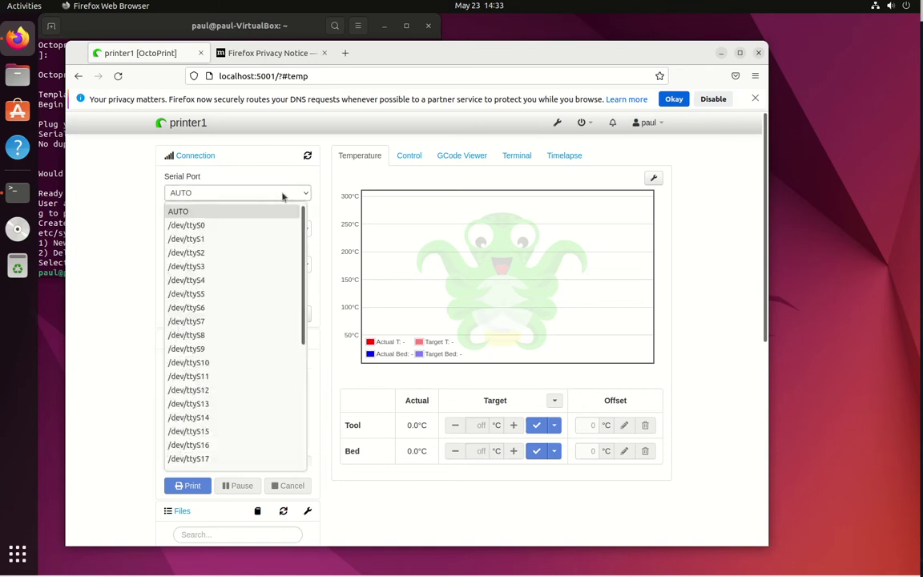
click(281, 193)
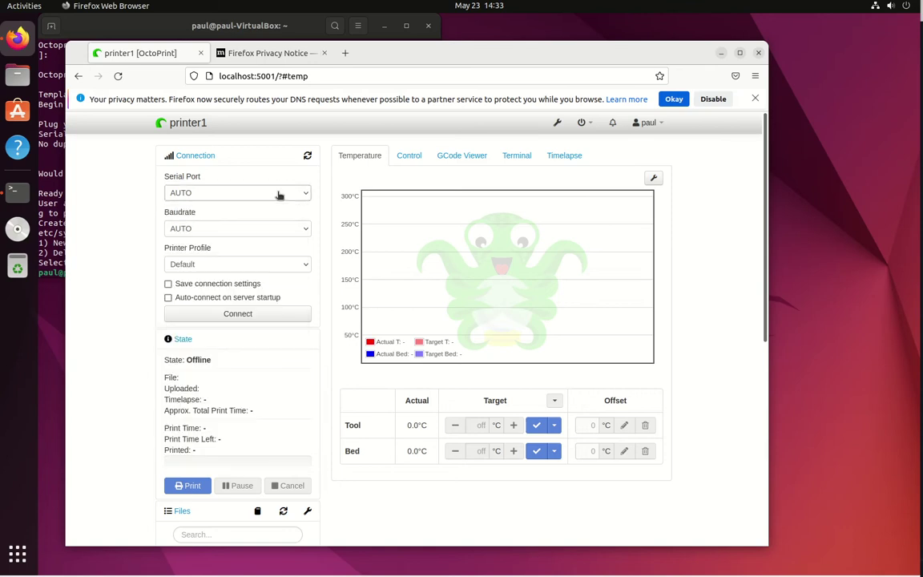
click(262, 195)
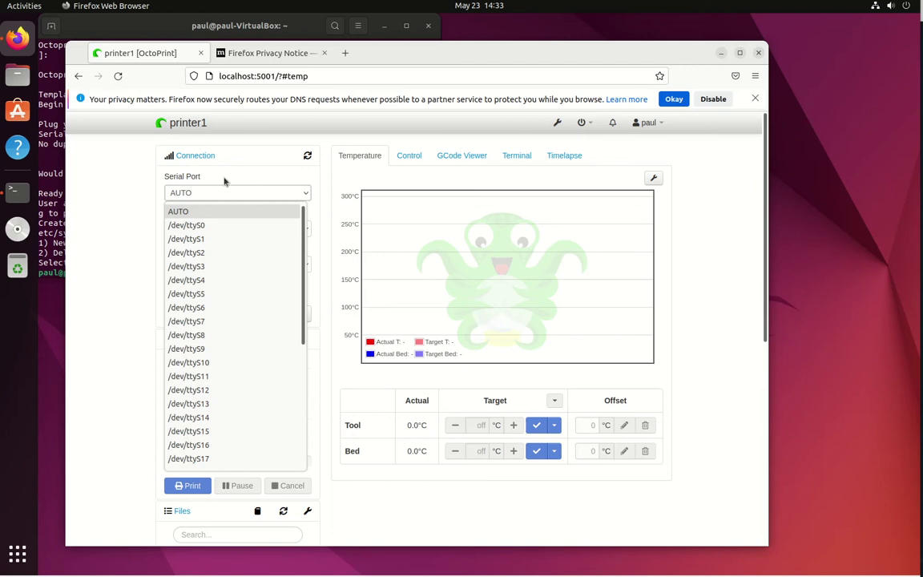
click(117, 150)
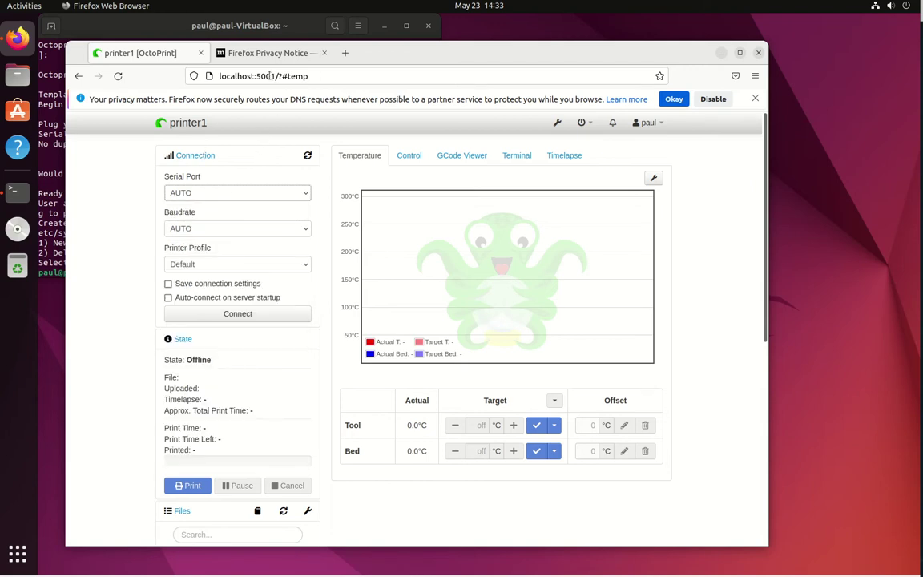
Step: Edit the address port to load the printer2 login page at localhost:5002
drag(333, 76, 307, 76)
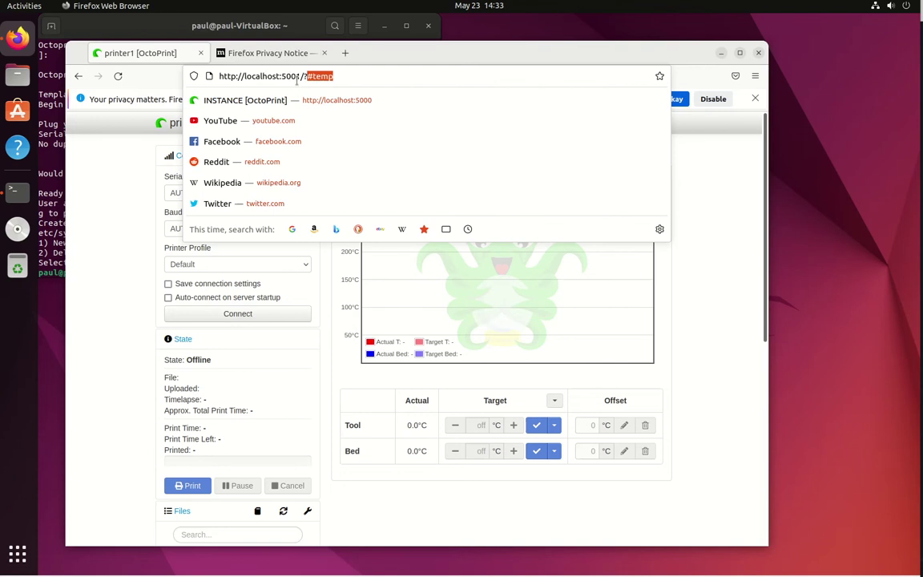
shift+click(294, 76)
text(2)
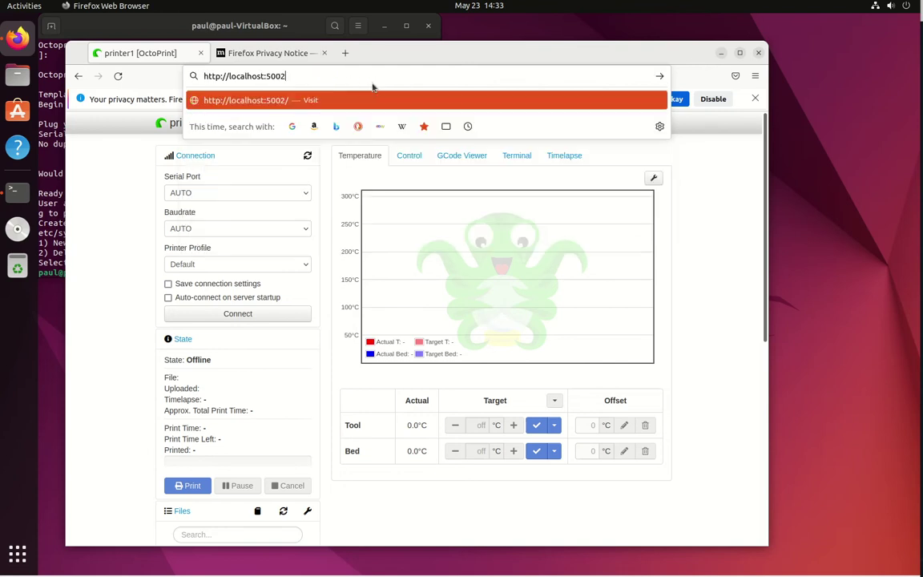
key(Return)
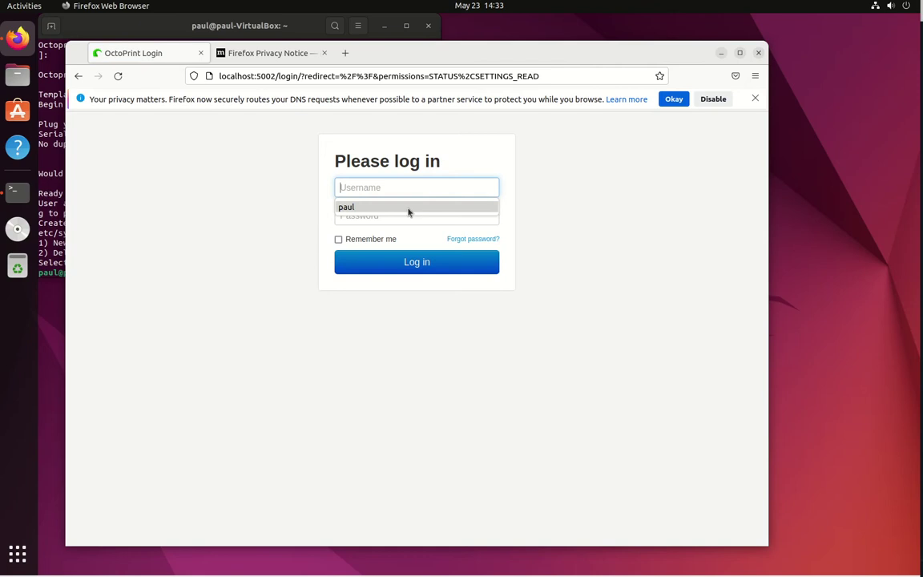
Step: Log in to printer2, save the login, and select /dev/octo_printer2 as the serial port
click(406, 210)
click(402, 220)
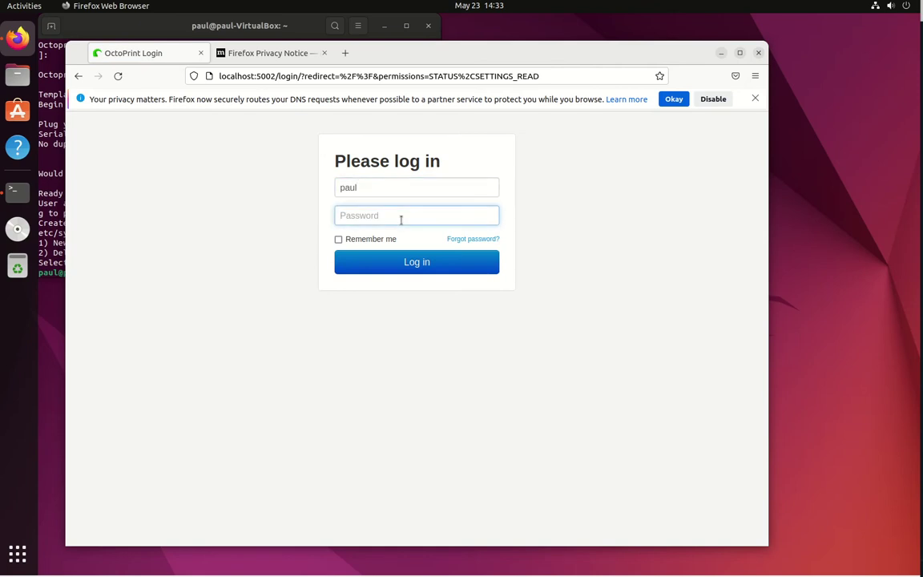
text(•••••••)
key(Return)
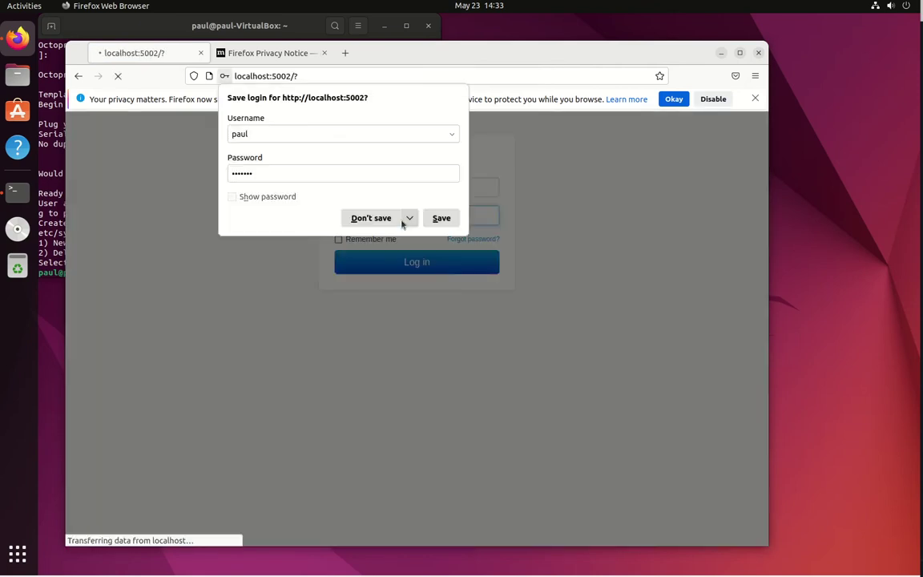
click(443, 219)
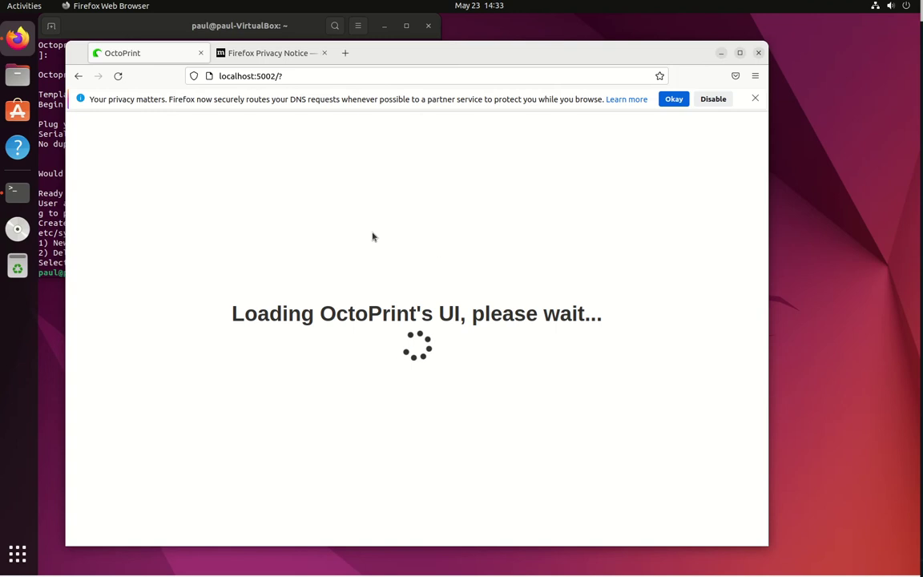
click(266, 192)
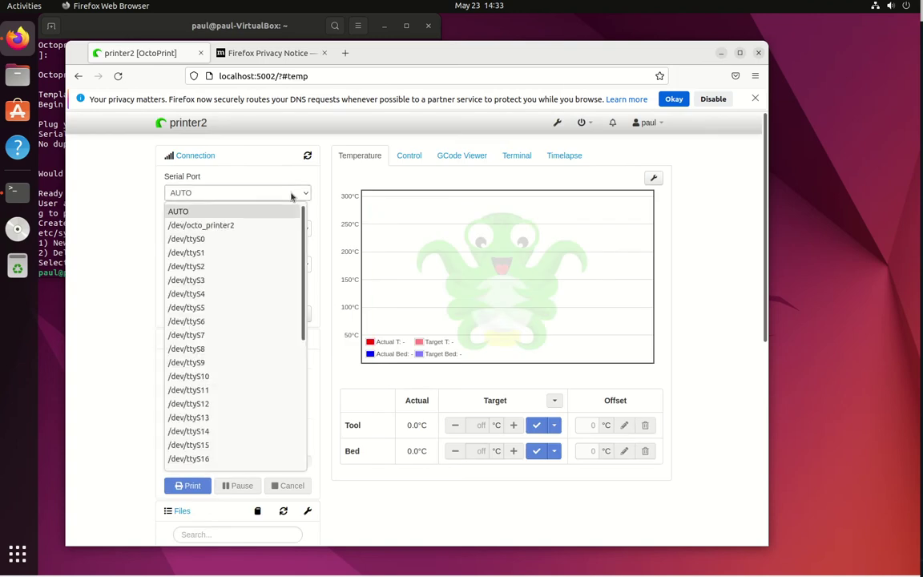
click(214, 228)
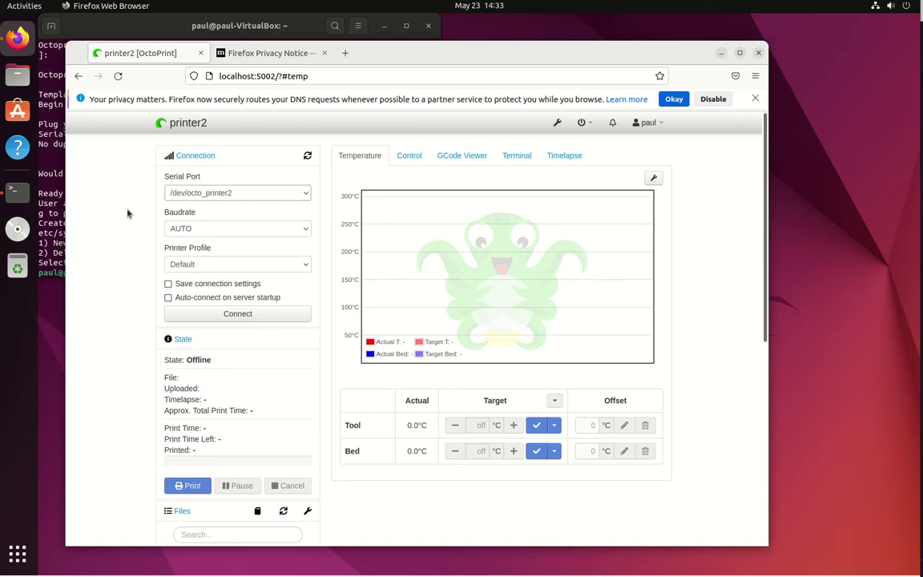
Step: Connect printer2 at 115200 baud with saved settings and auto-connect, then view its Terminal output
click(179, 227)
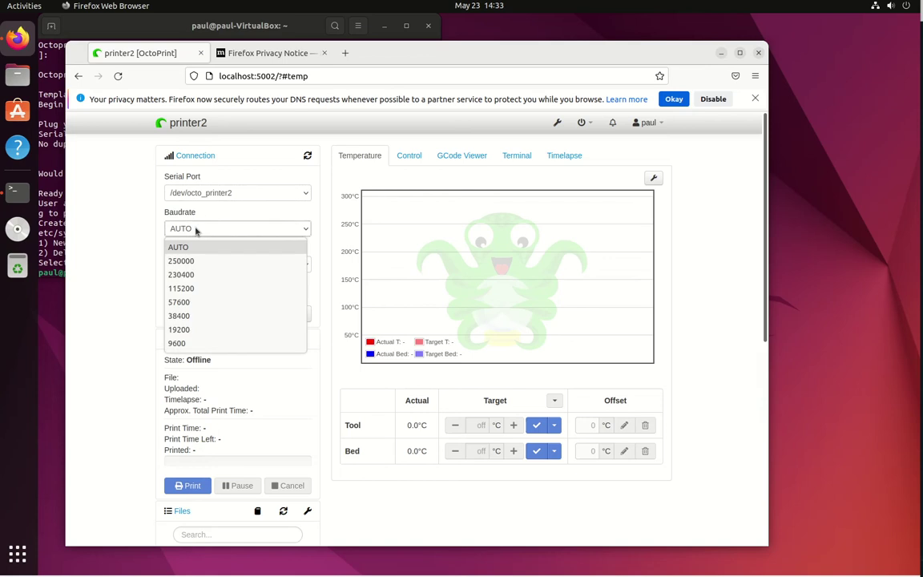
click(202, 289)
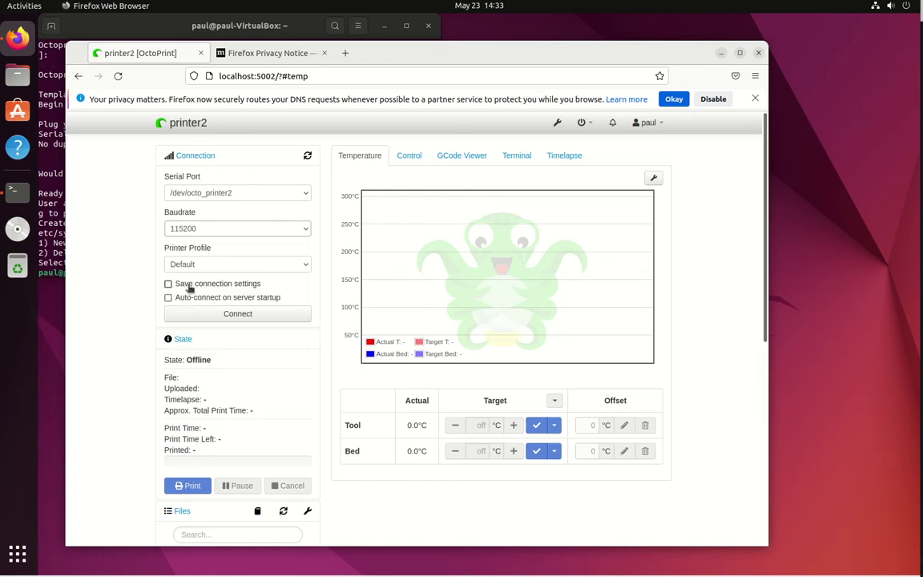
click(190, 285)
click(190, 298)
click(230, 313)
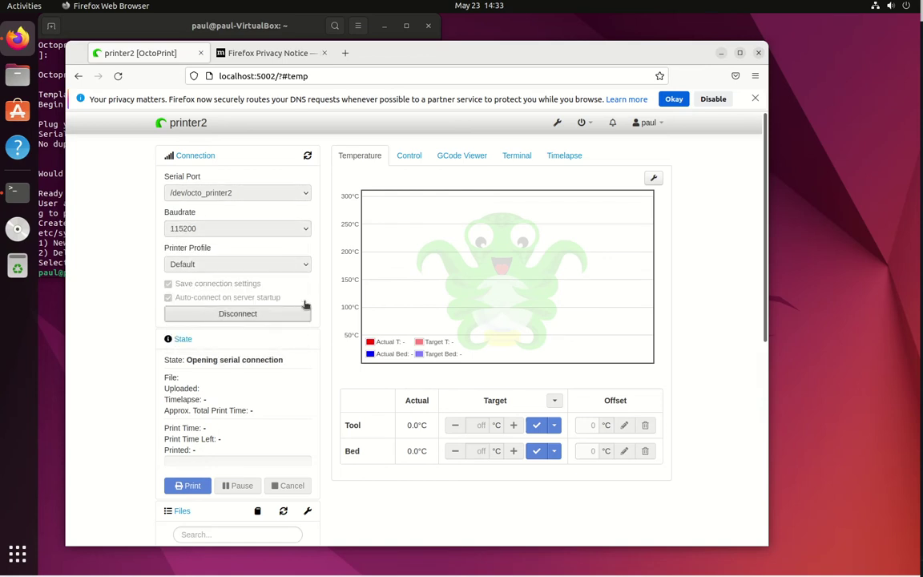
click(409, 155)
click(514, 156)
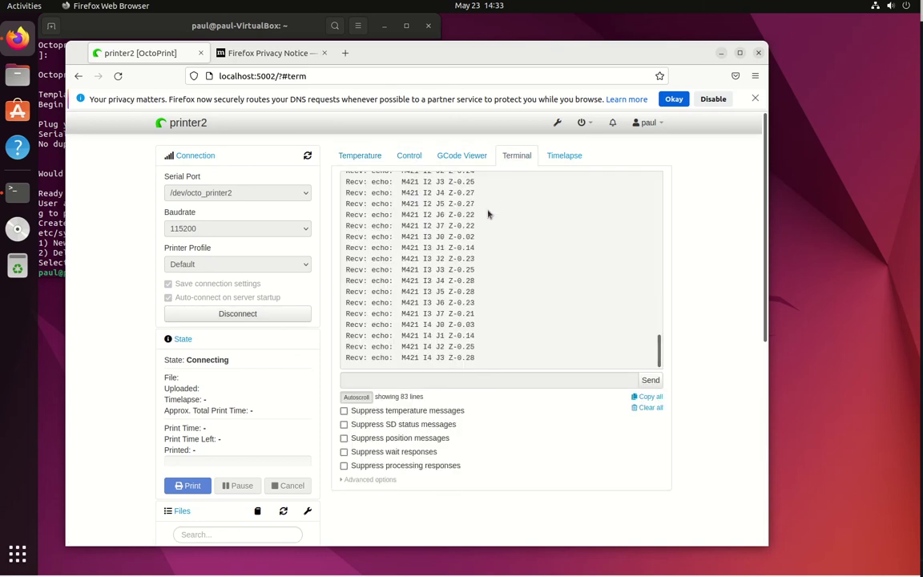